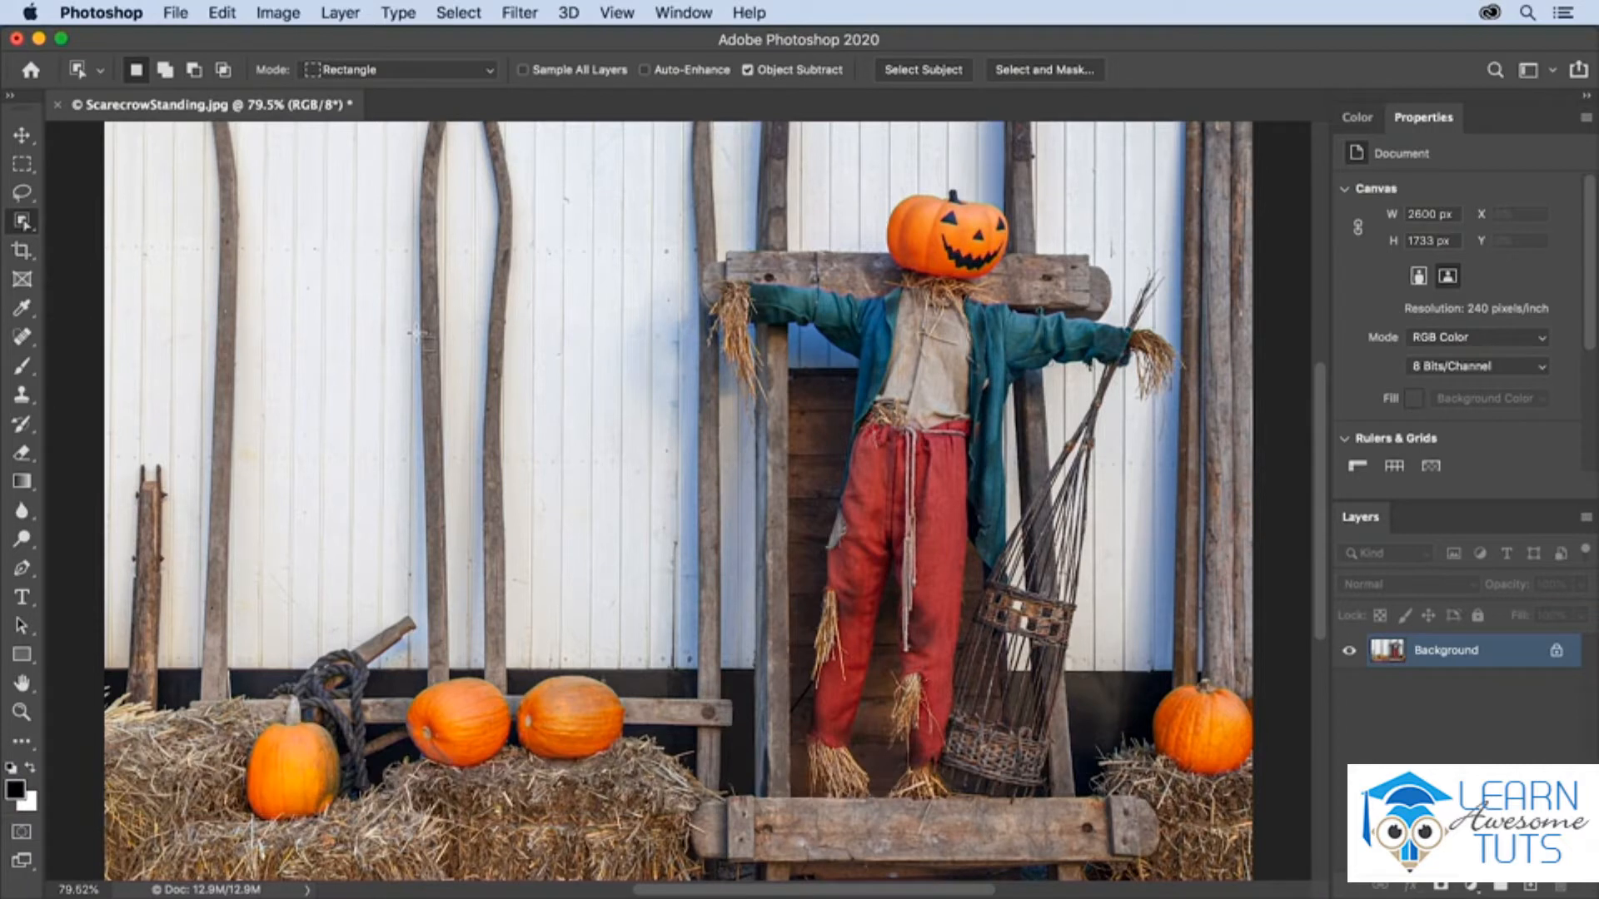
- Select the two pumpkins side by side on the hay together with the Object Selection tool's Rectangle mode, and deselect them
{"action": "left_click", "coordinate": [28, 229]}
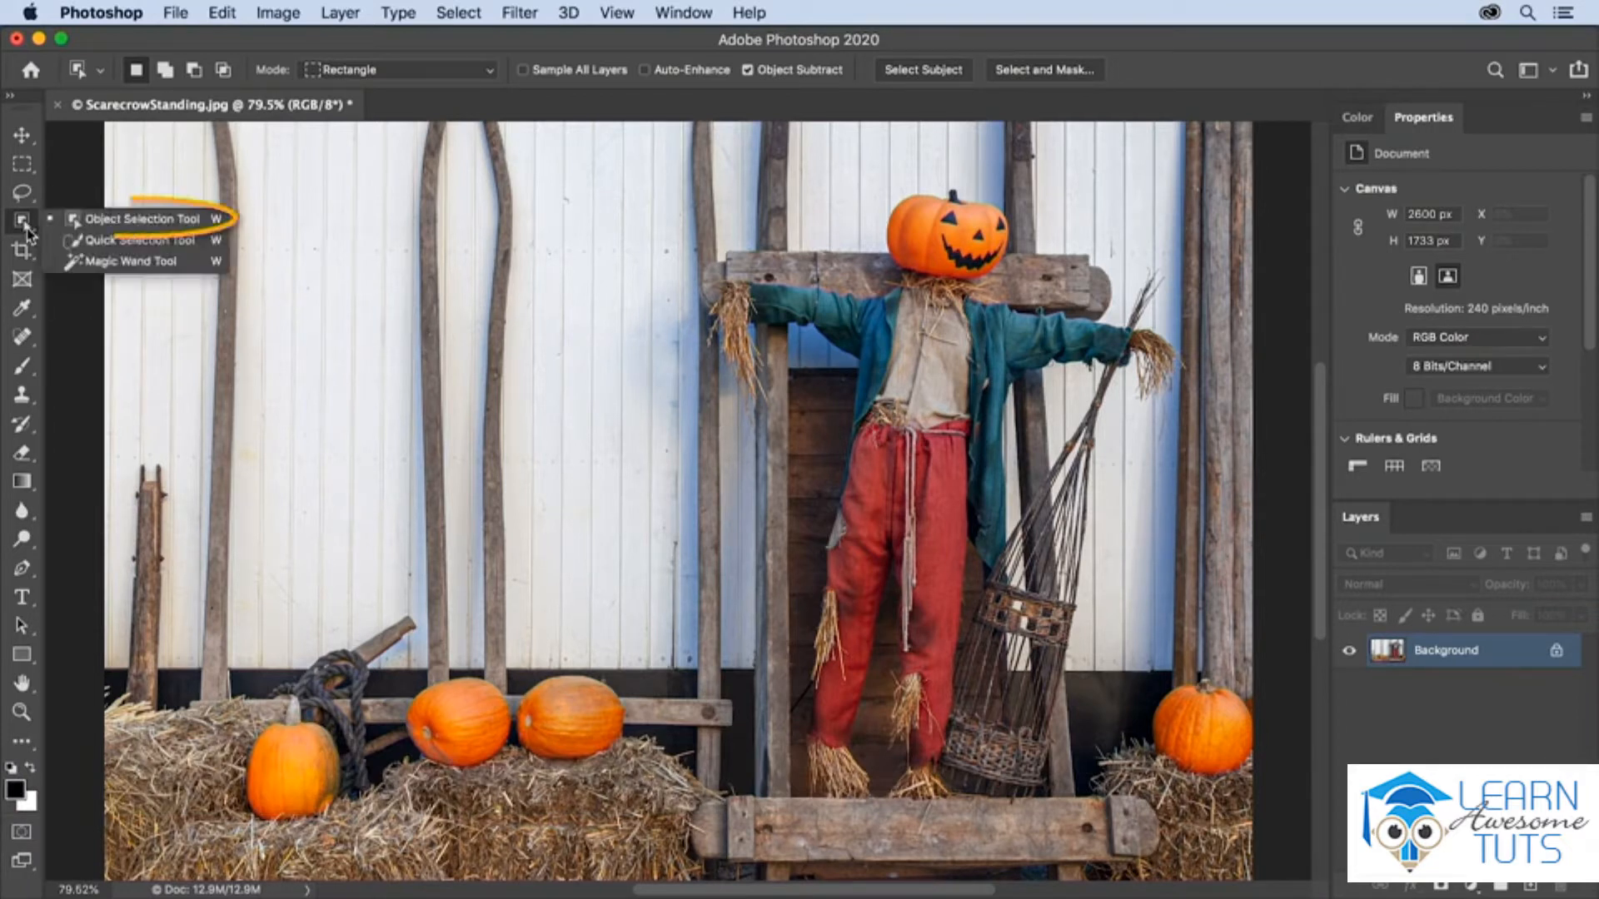
{"action": "left_click", "coordinate": [133, 218]}
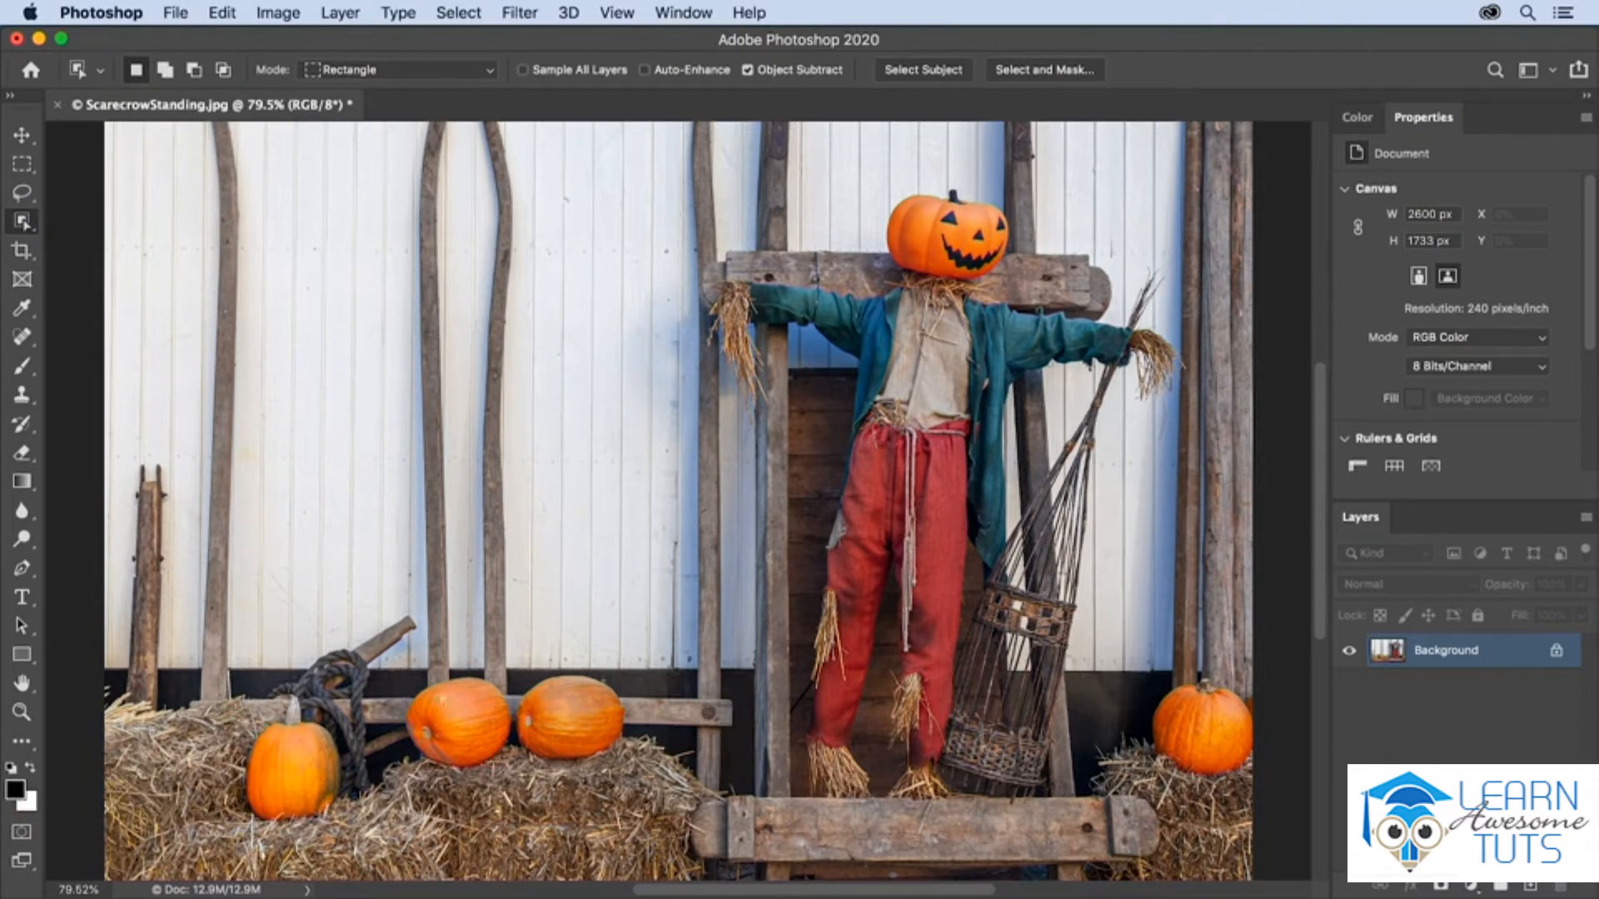
{"action": "left_click_drag", "start_coordinate": [406, 676], "coordinate": [641, 778]}
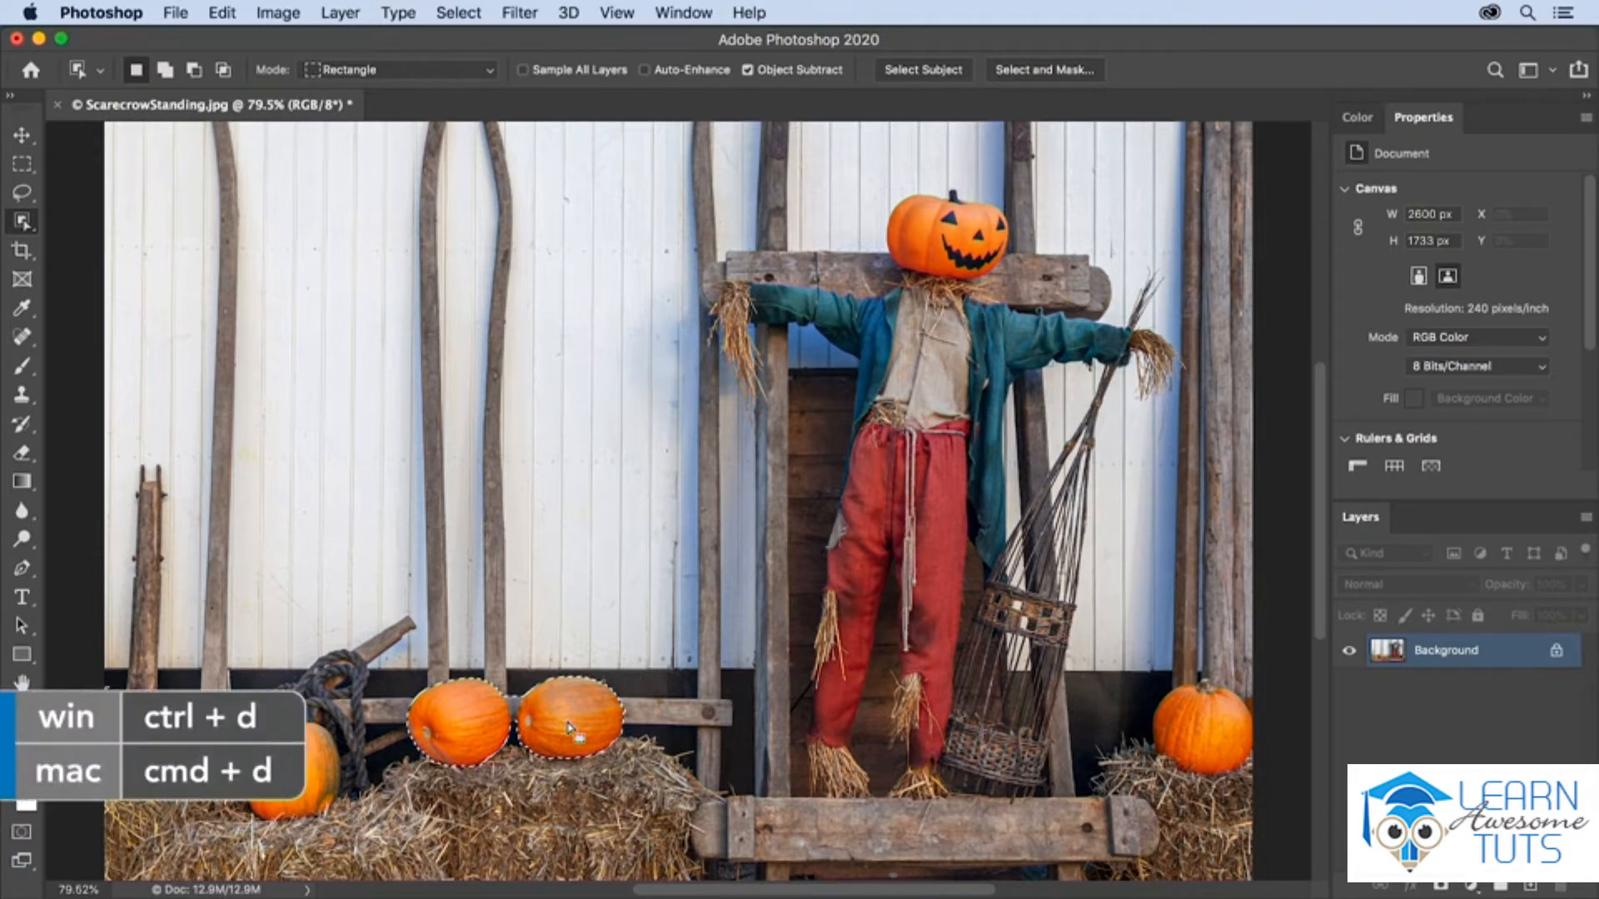
{"action": "key", "text": "super+d"}
- Select the left pumpkin of the pair, add its right neighbour to the selection, and deselect both
{"action": "left_click_drag", "start_coordinate": [408, 678], "coordinate": [511, 768]}
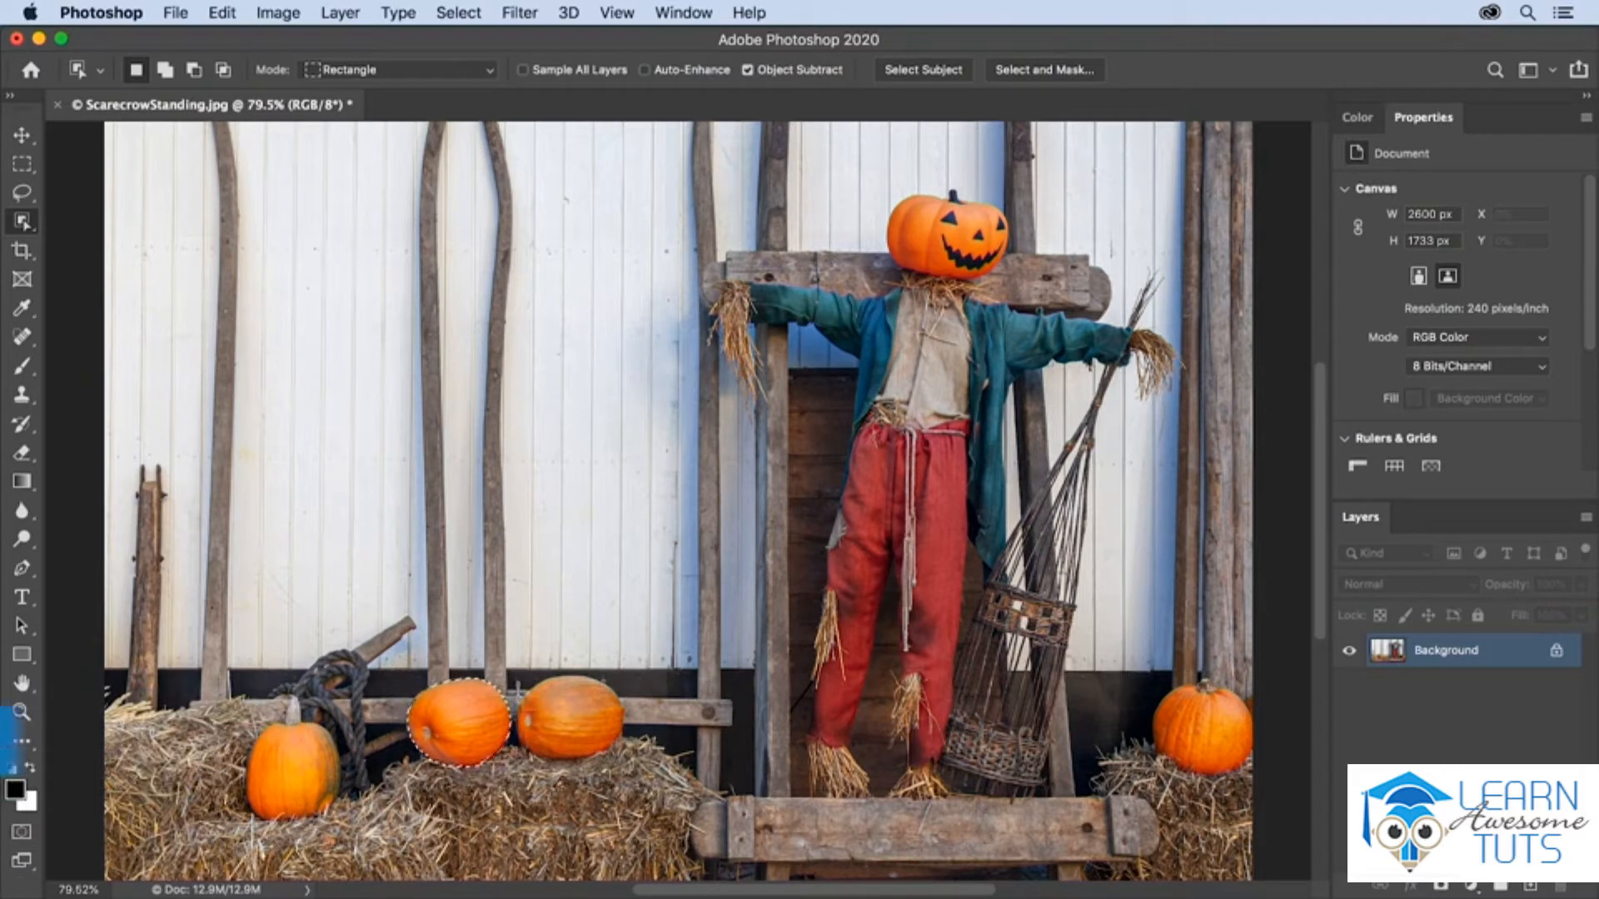
{"action": "key", "text": "shift"}
{"action": "left_click_drag", "start_coordinate": [522, 680], "coordinate": [630, 699]}
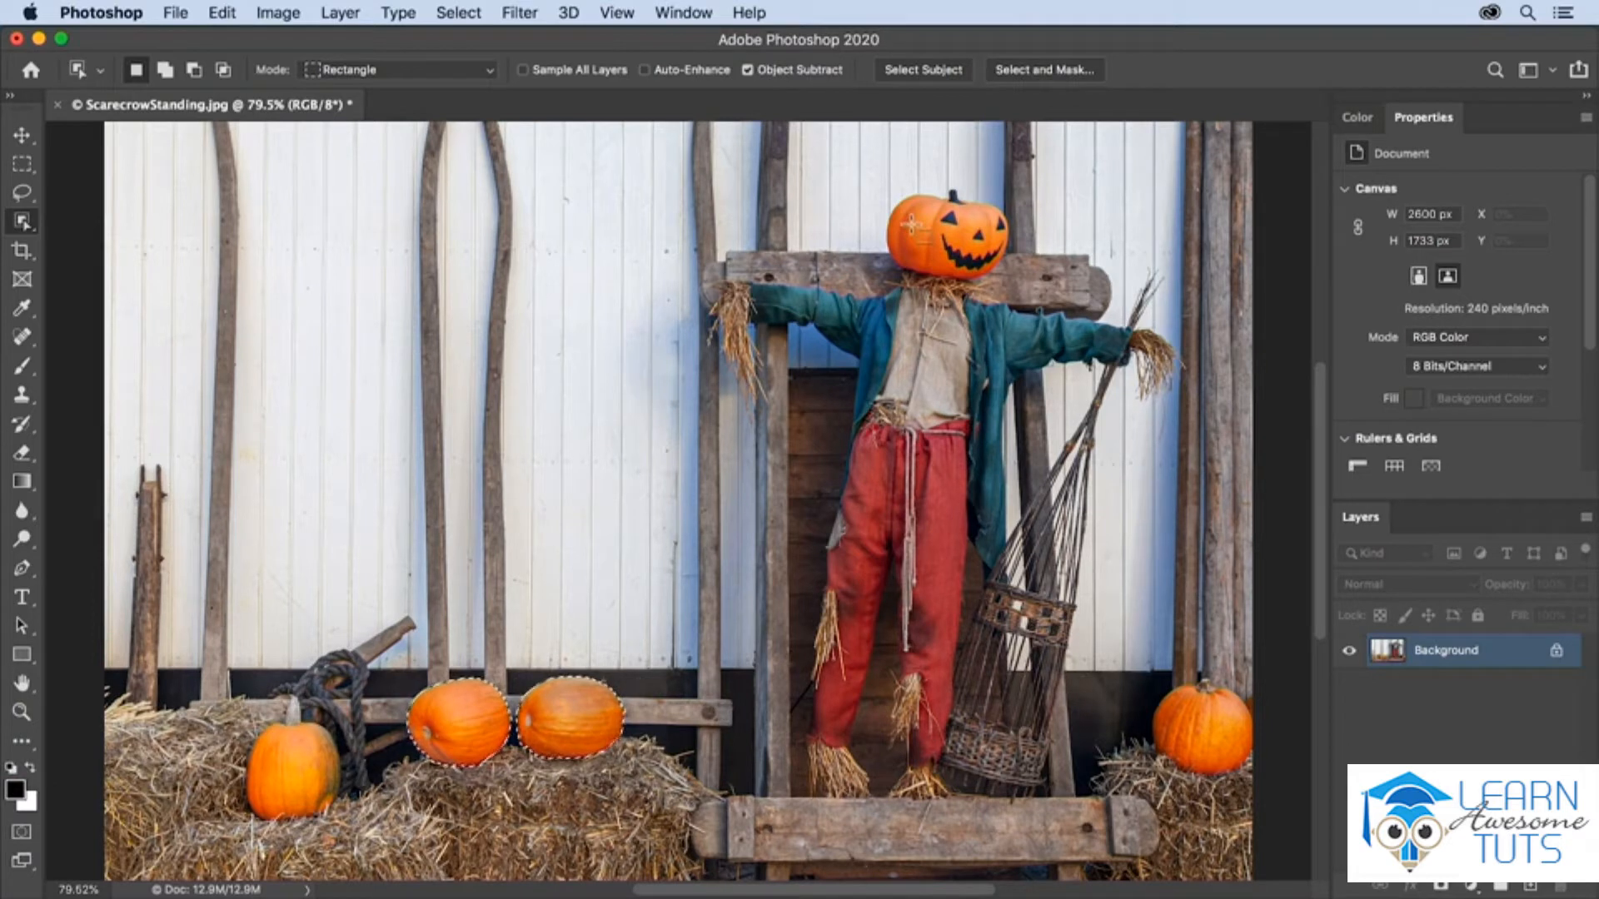
{"action": "key", "text": "super+d"}
- Select the scarecrow's pumpkin head and add a Hue/Saturation adjustment layer with hue -6
{"action": "left_click_drag", "start_coordinate": [878, 187], "coordinate": [1023, 291]}
{"action": "left_click", "coordinate": [1474, 887]}
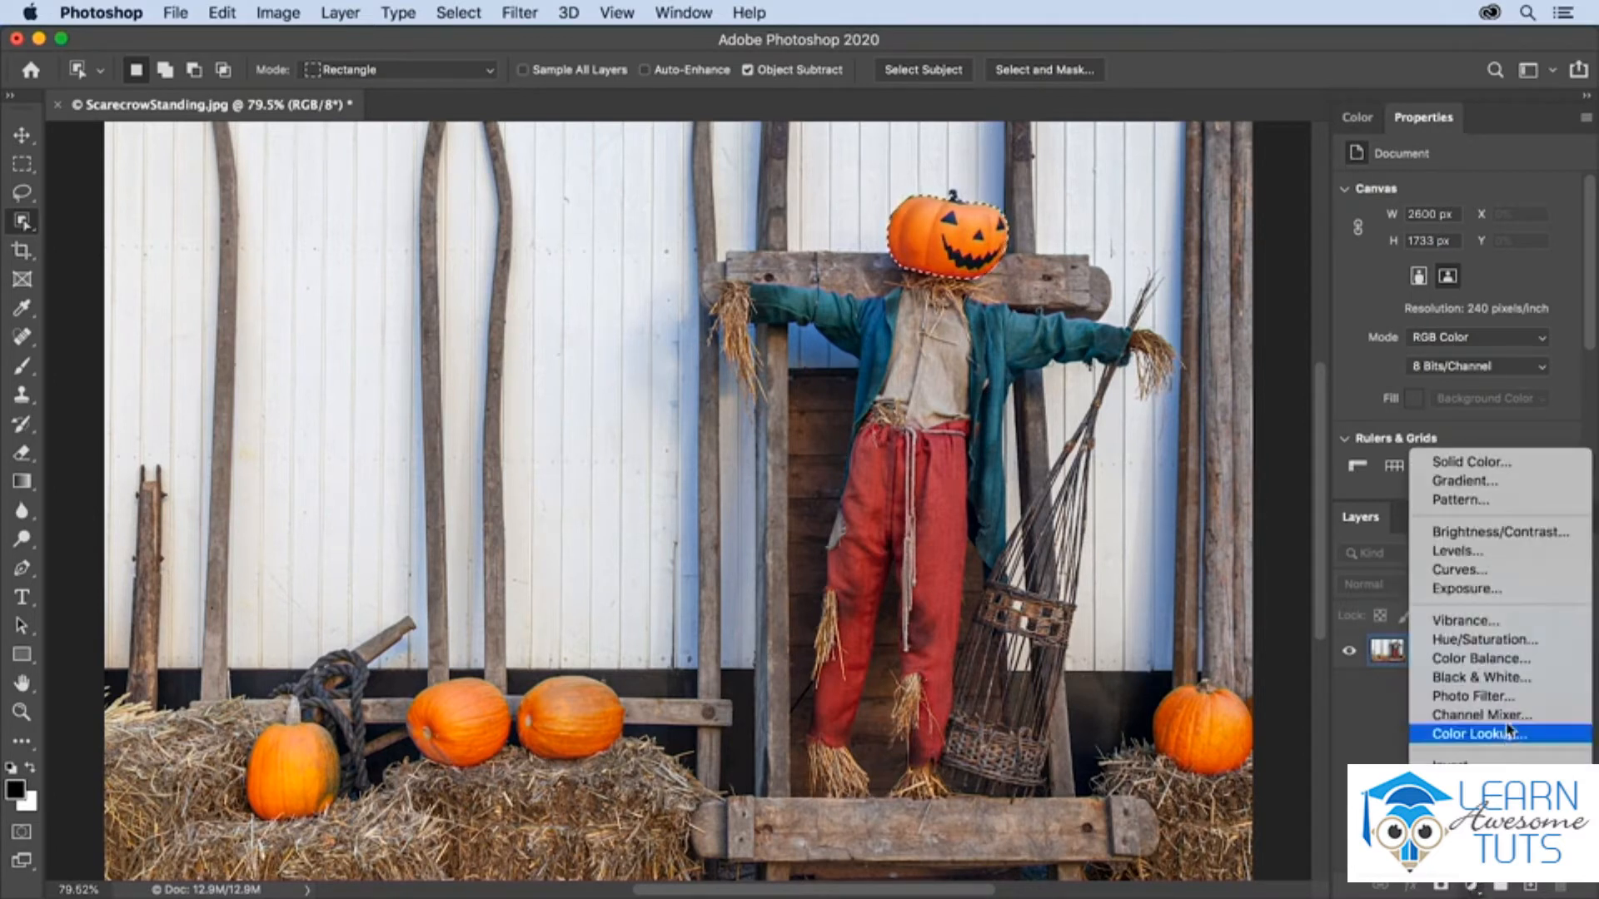
{"action": "left_click", "coordinate": [1484, 639]}
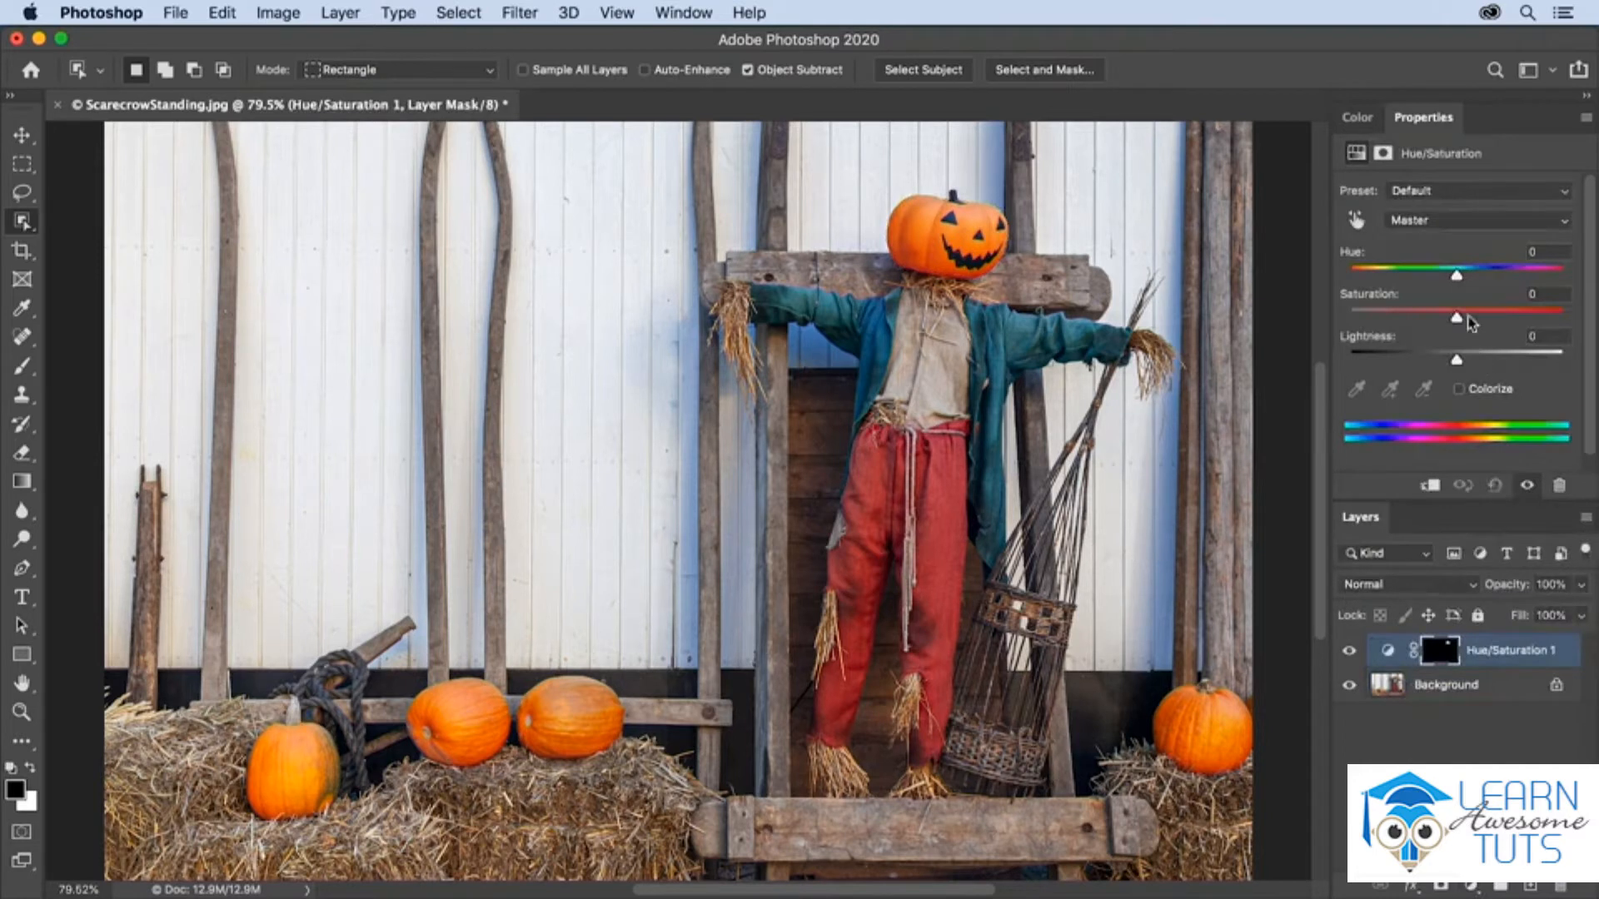
{"action": "left_click_drag", "start_coordinate": [1456, 276], "coordinate": [1450, 278]}
- Select the scarecrow's red trousers on the Background layer using the Object Selection tool in Lasso mode
{"action": "left_click", "coordinate": [371, 72]}
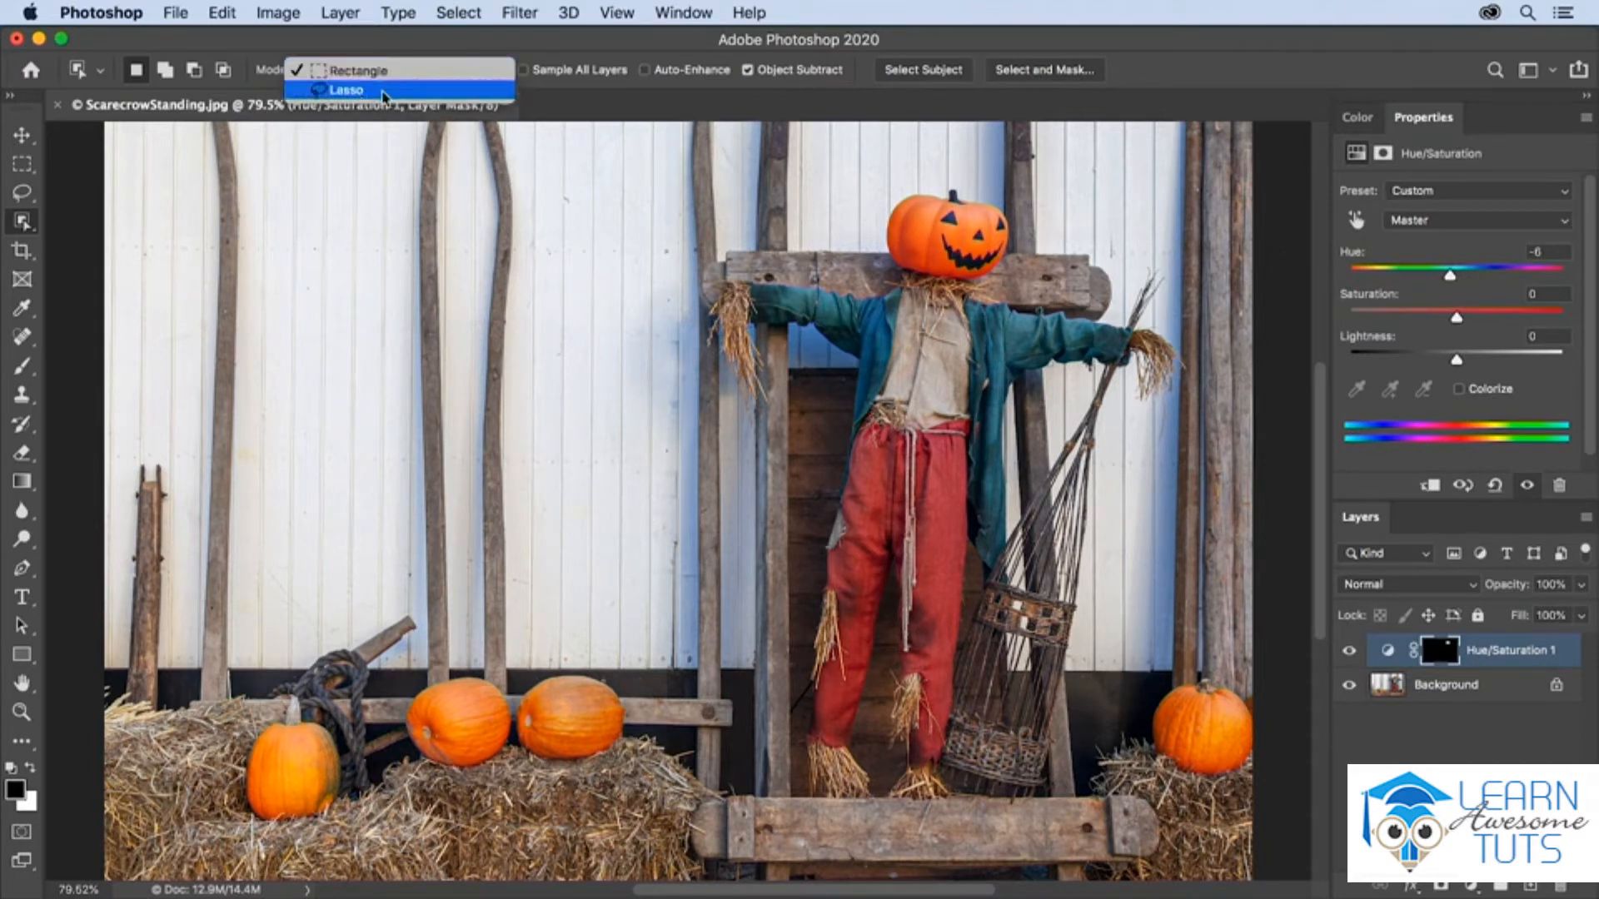
{"action": "left_click", "coordinate": [384, 92]}
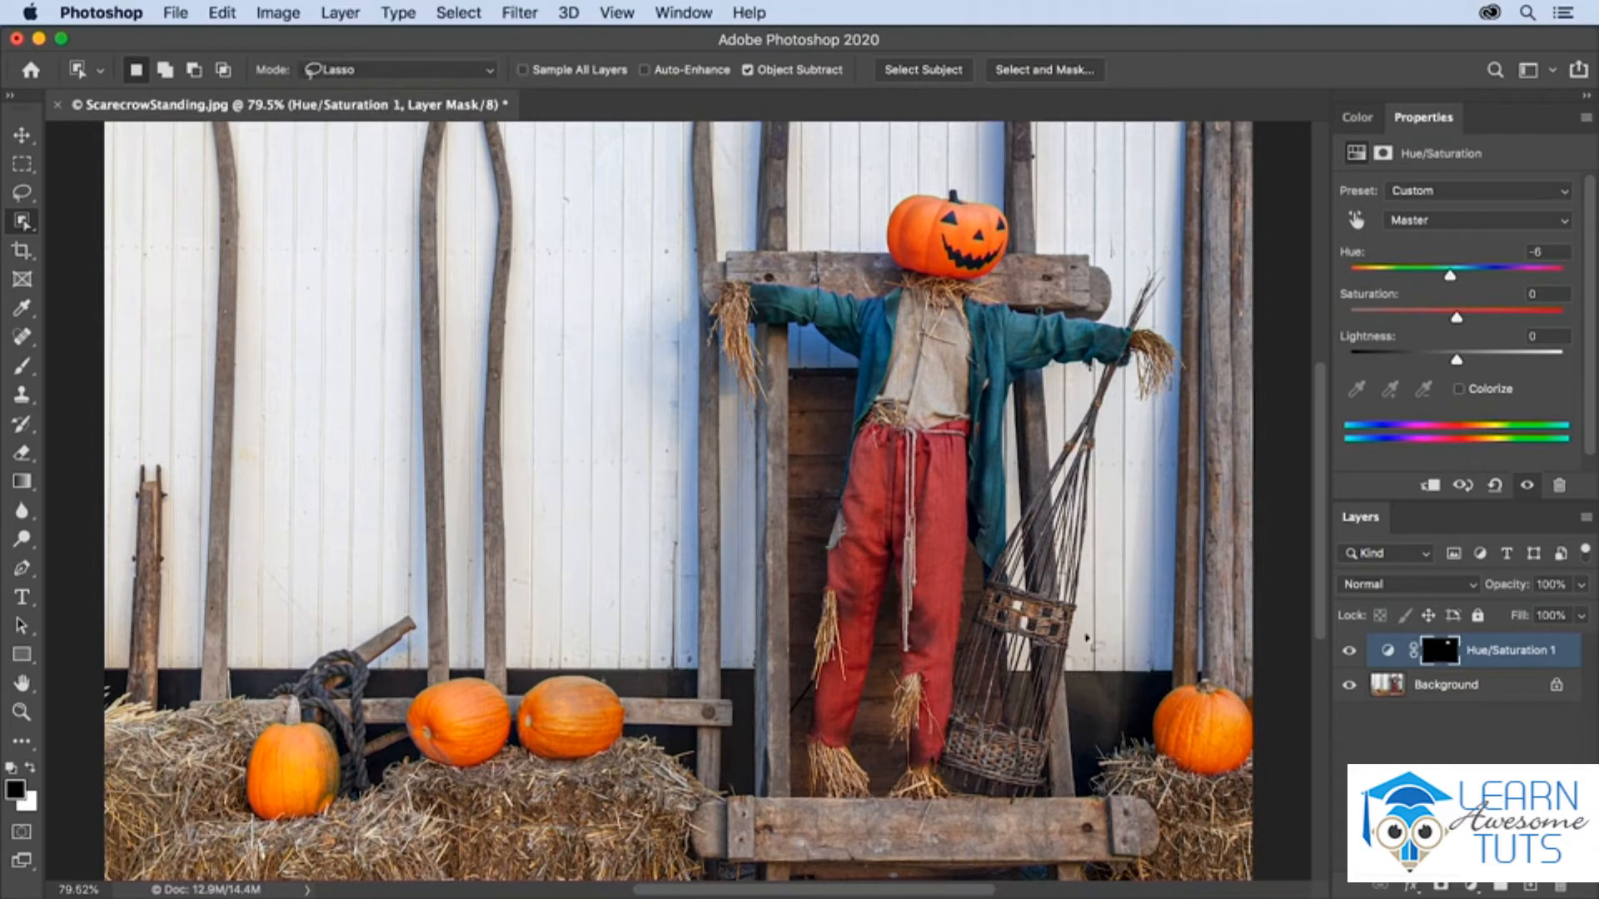
{"action": "left_click", "coordinate": [1384, 676]}
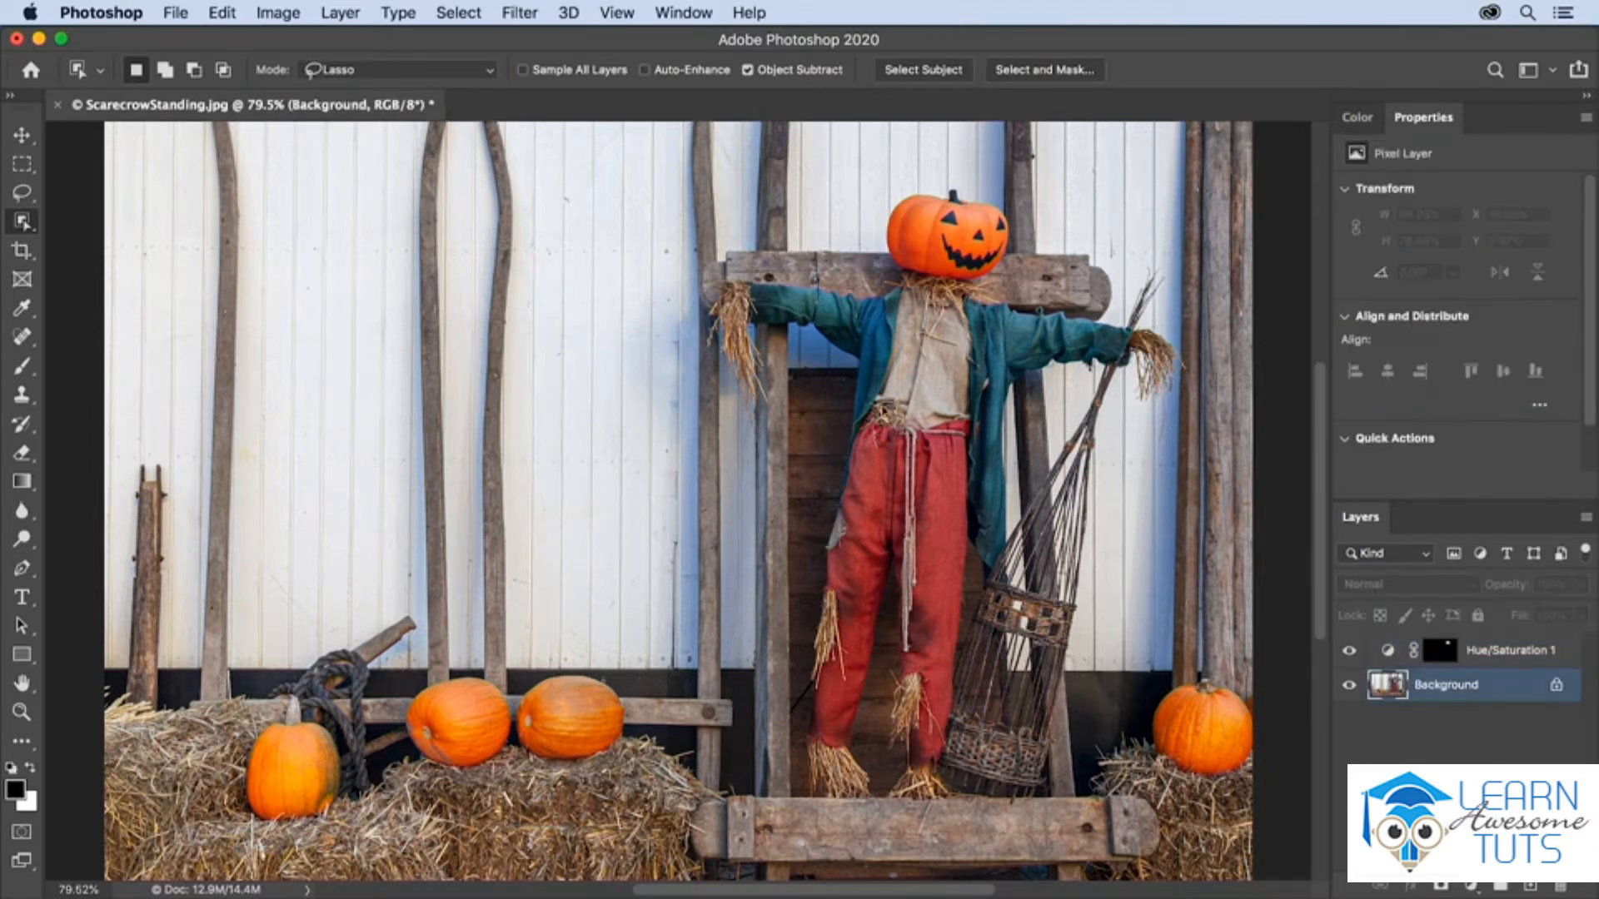
{"action": "mouse_move", "coordinate": [862, 416]}
{"action": "left_mouse_down"}
{"action": "mouse_move", "coordinate": [810, 739]}
{"action": "mouse_move", "coordinate": [878, 768]}
{"action": "mouse_move", "coordinate": [898, 671]}
{"action": "mouse_move", "coordinate": [926, 790]}
{"action": "mouse_move", "coordinate": [972, 726]}
{"action": "mouse_move", "coordinate": [988, 641]}
{"action": "mouse_move", "coordinate": [986, 421]}
{"action": "mouse_move", "coordinate": [920, 414]}
{"action": "left_mouse_up"}
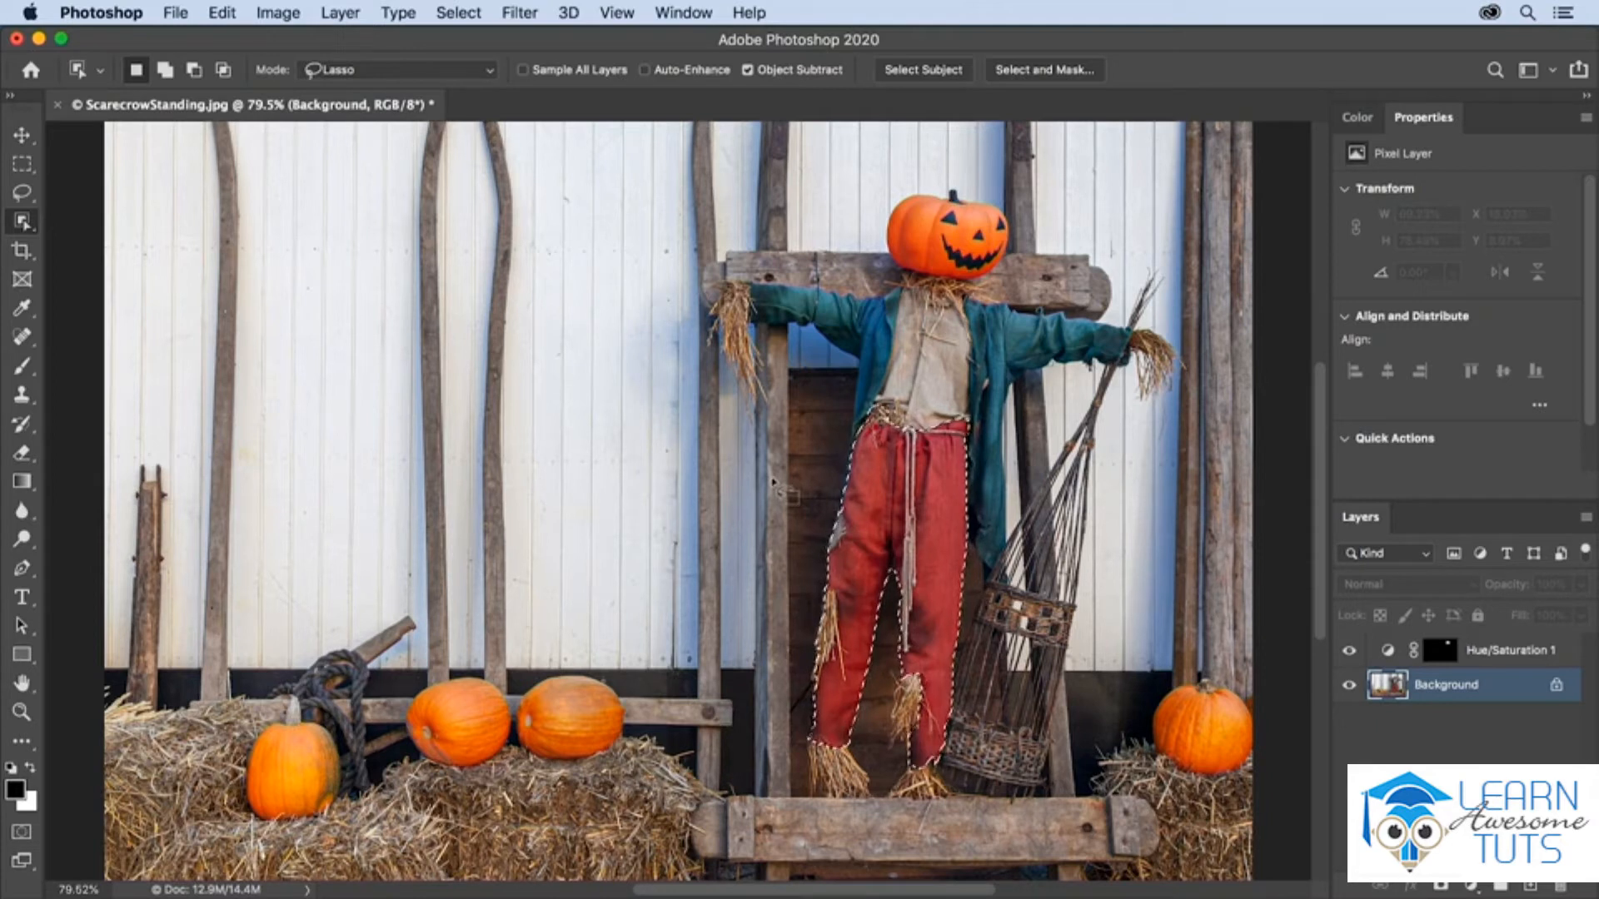
- Subtract the straw patches and other unwanted areas around the legs from the trousers selection
{"action": "key", "text": "alt"}
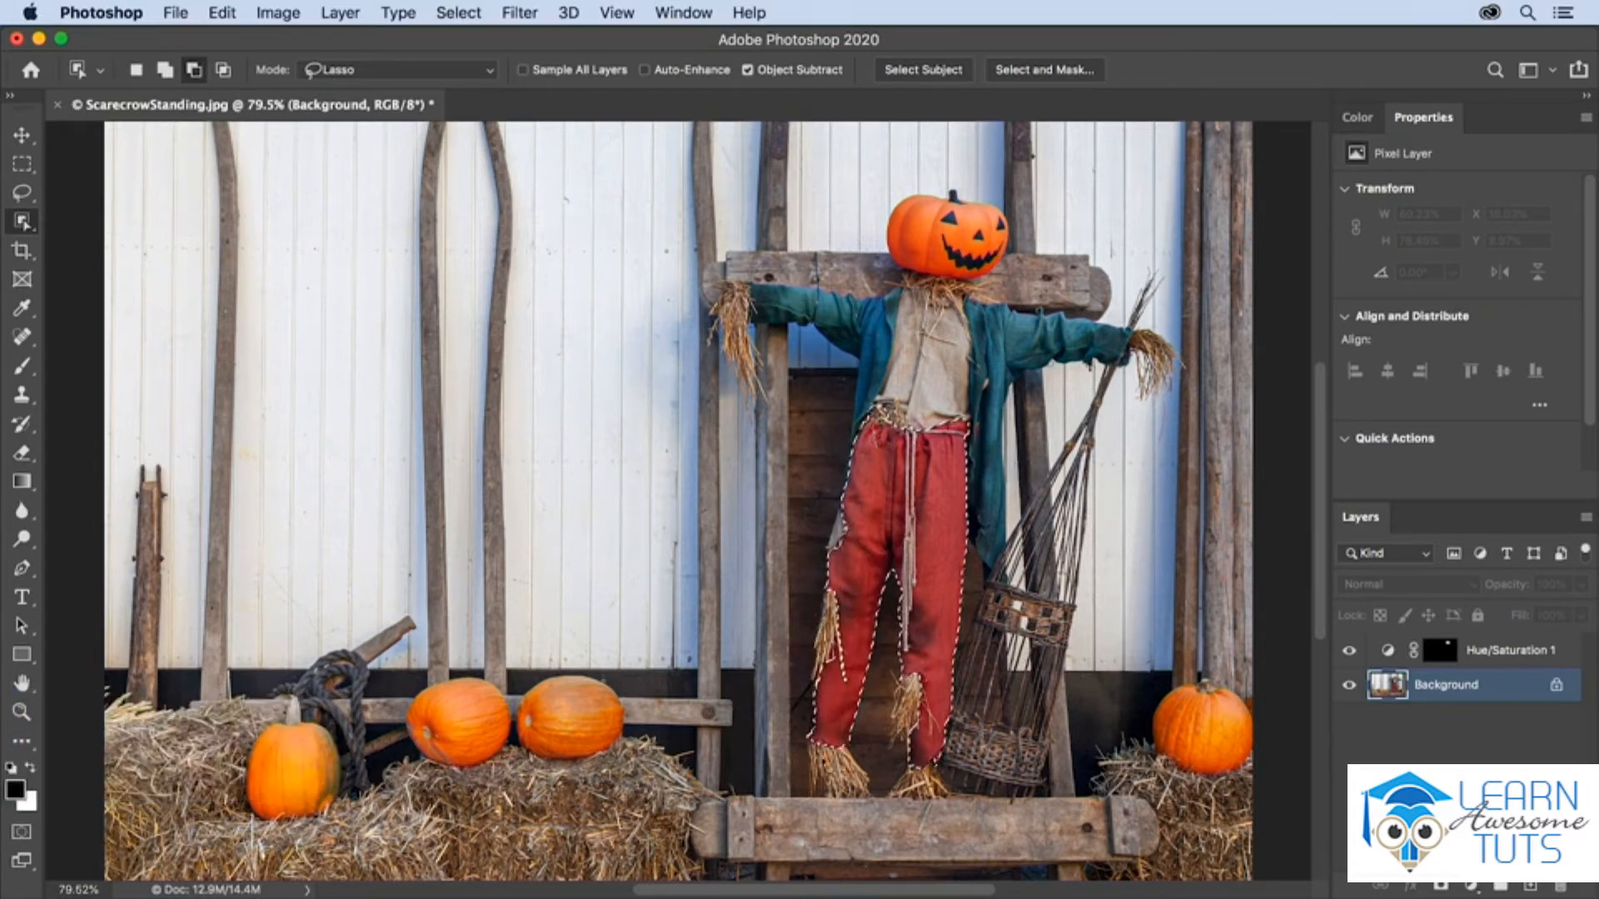
{"action": "key", "text": "alt"}
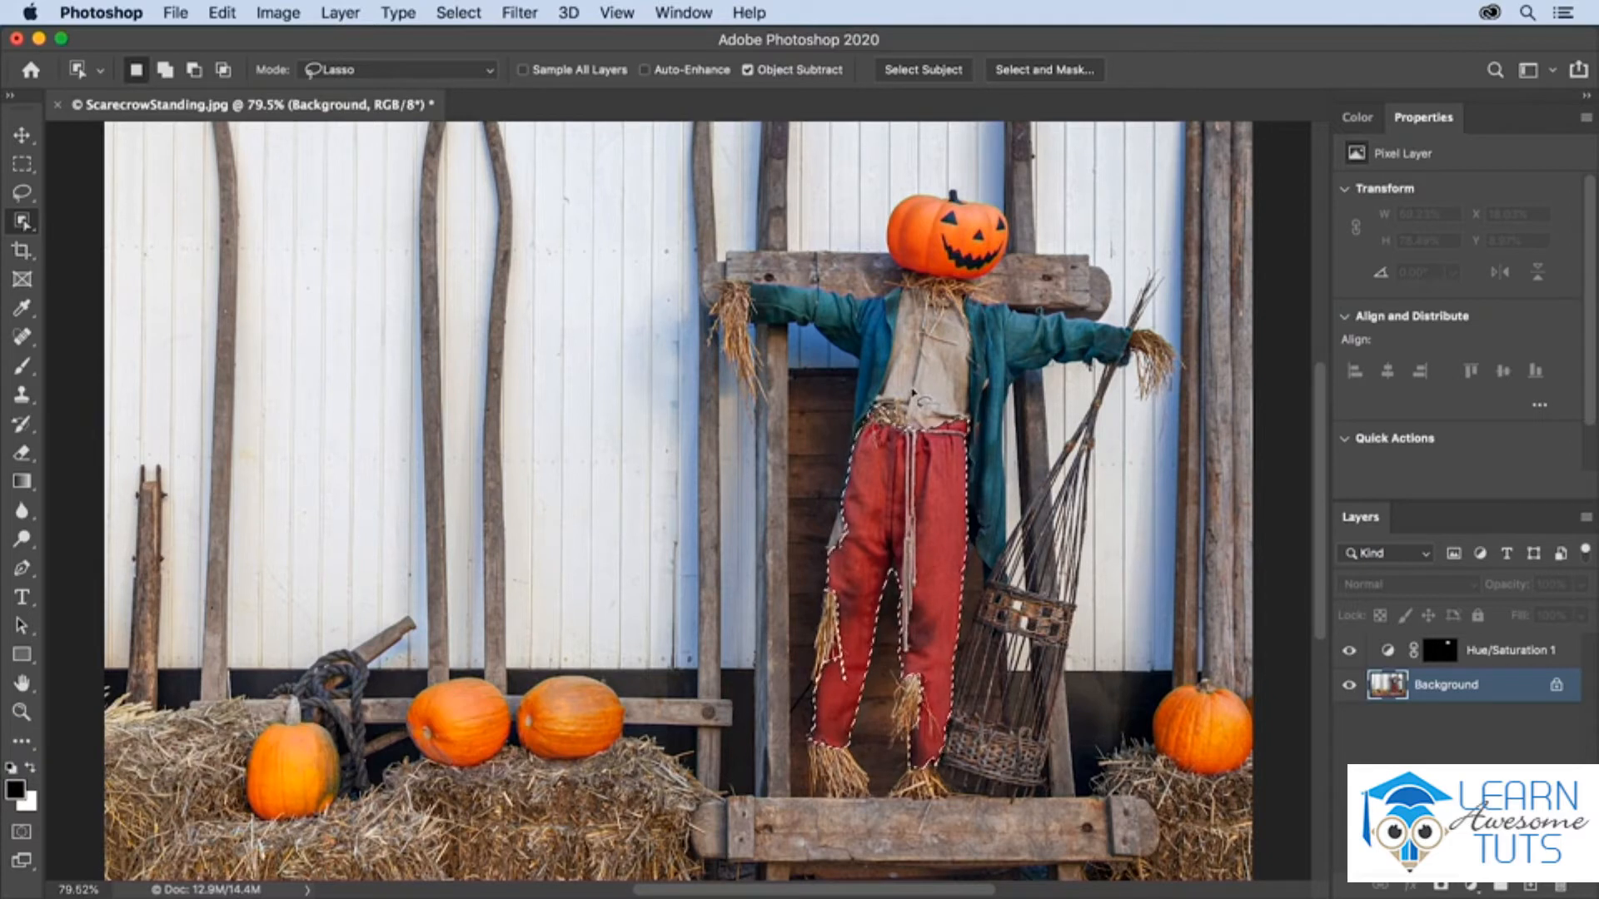
{"action": "key", "text": "alt"}
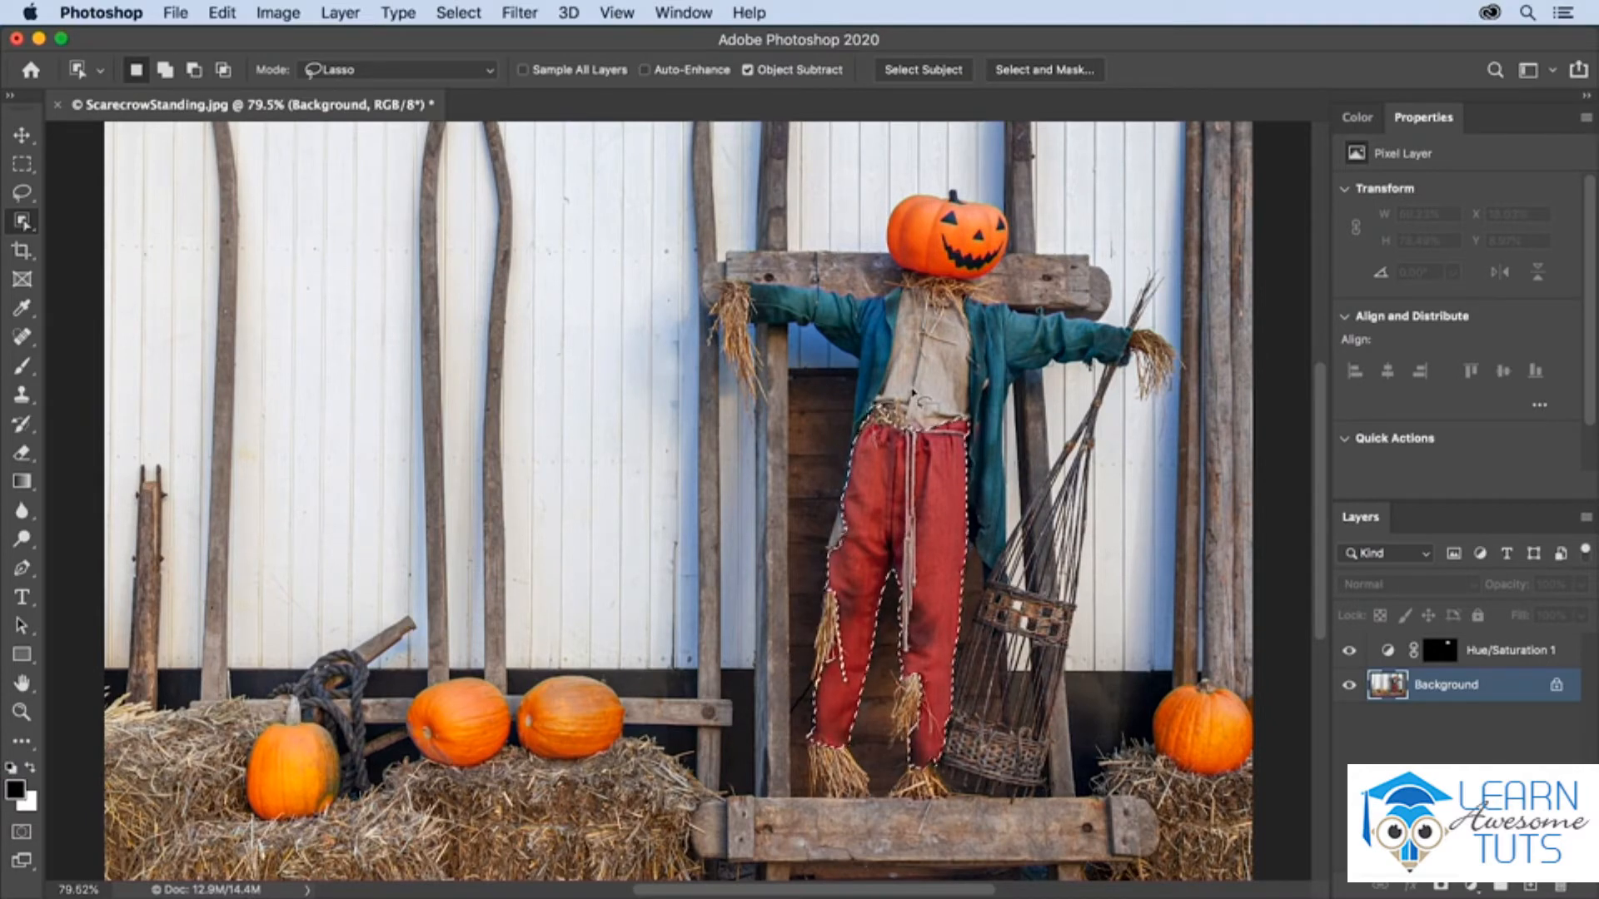
- Set the Quick Mask overlay color to blue, check the trousers selection with it, and exit Quick Mask mode
{"action": "double_click", "coordinate": [20, 830]}
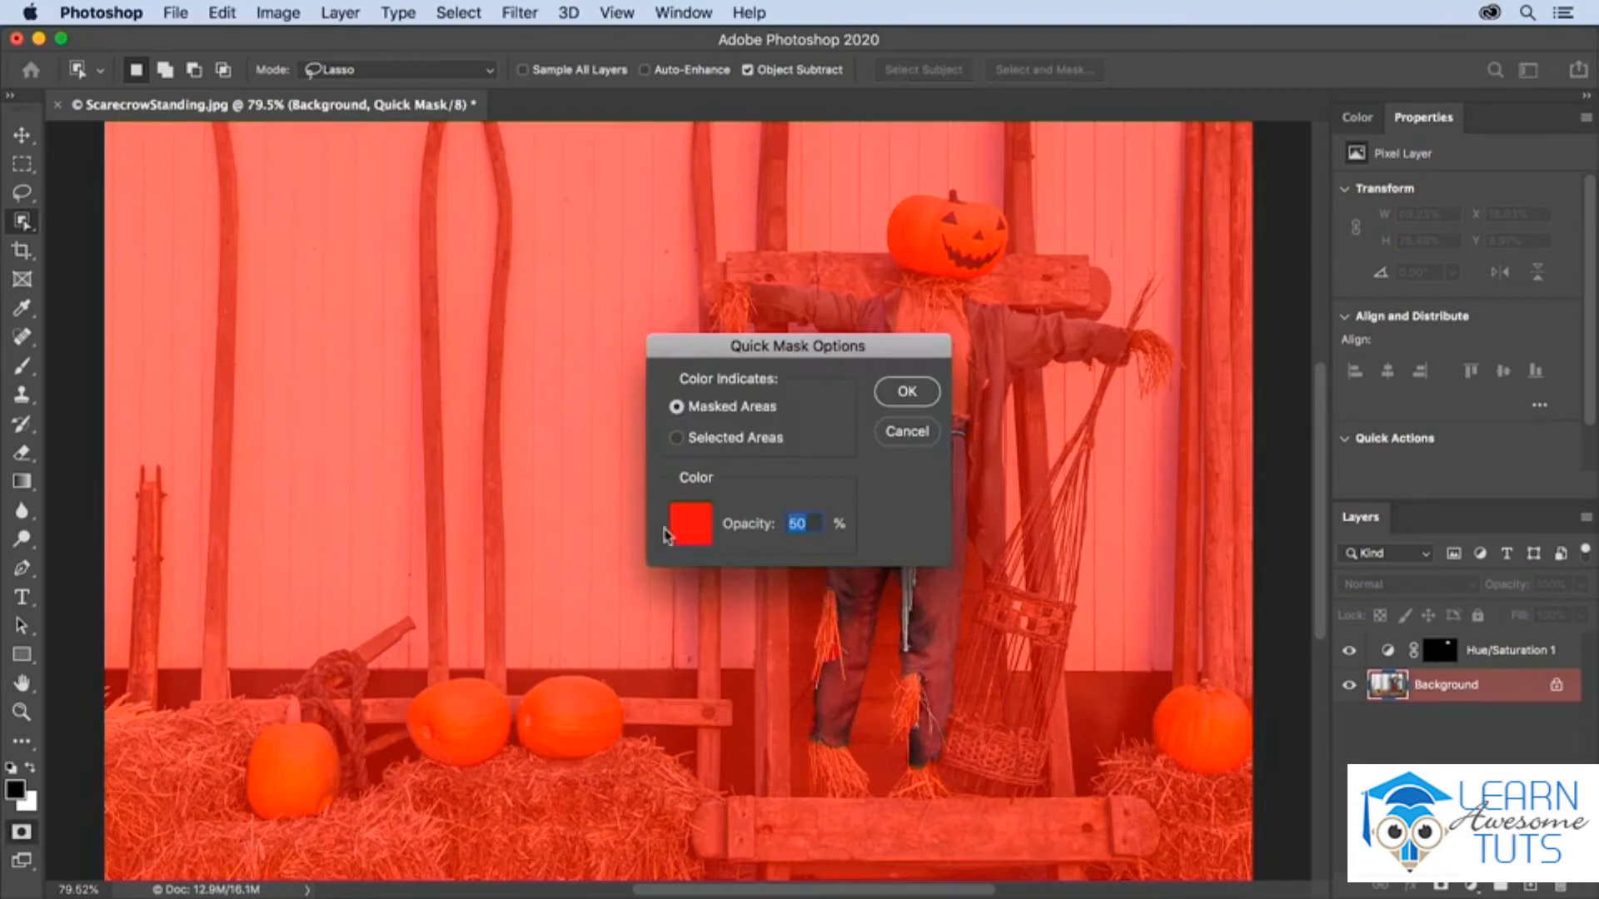
{"action": "left_click", "coordinate": [689, 528]}
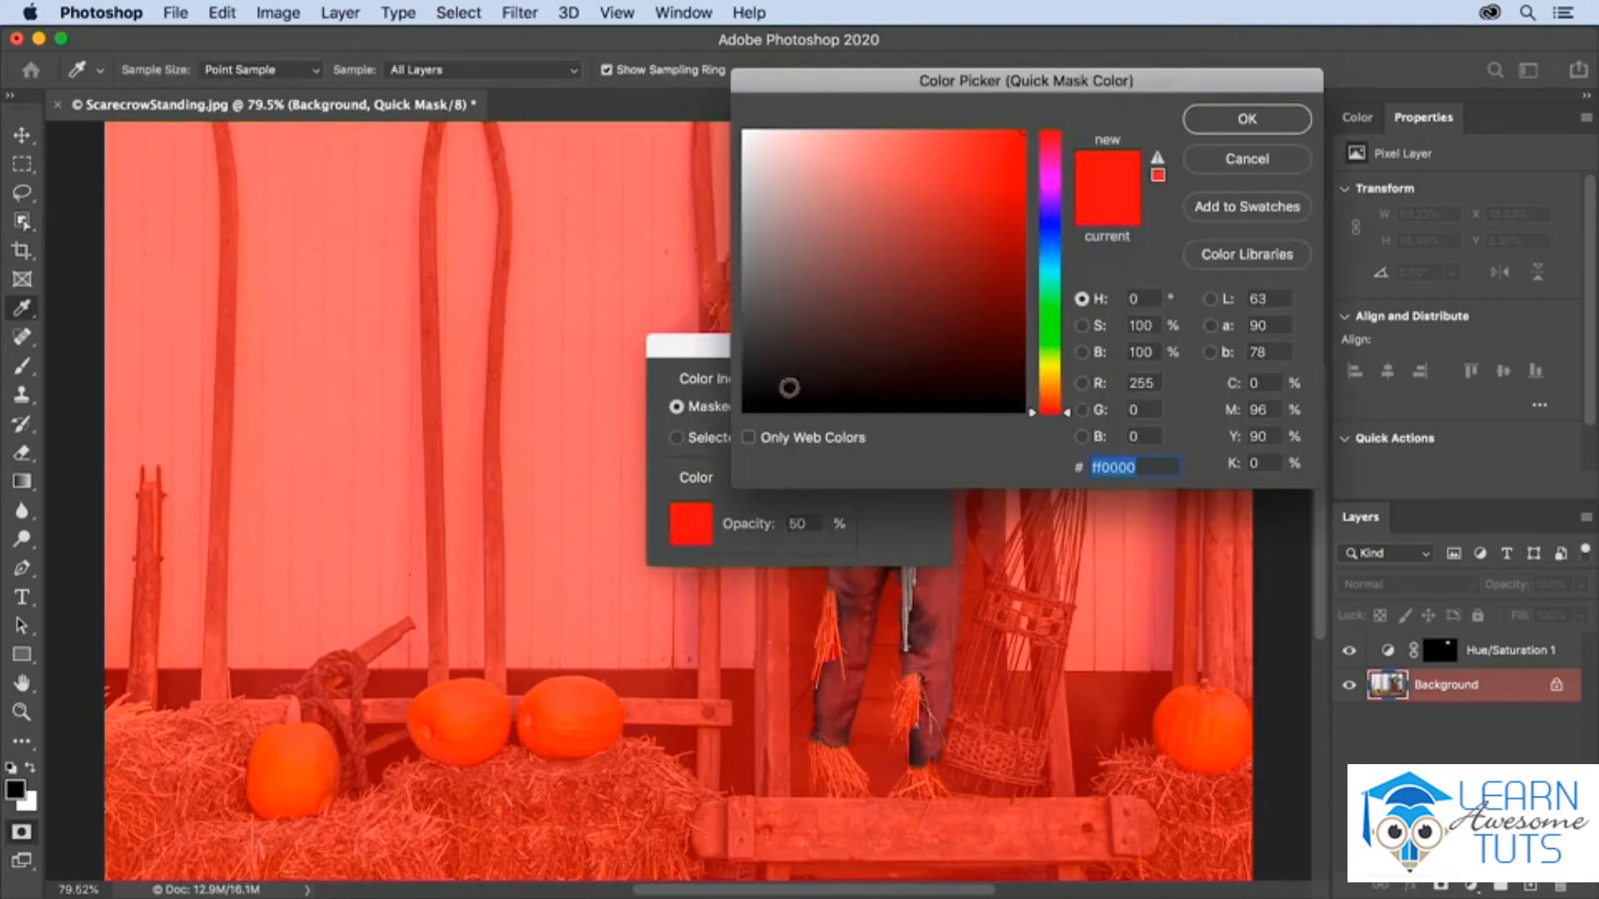
{"action": "left_click", "coordinate": [1053, 236]}
{"action": "left_click", "coordinate": [1262, 117]}
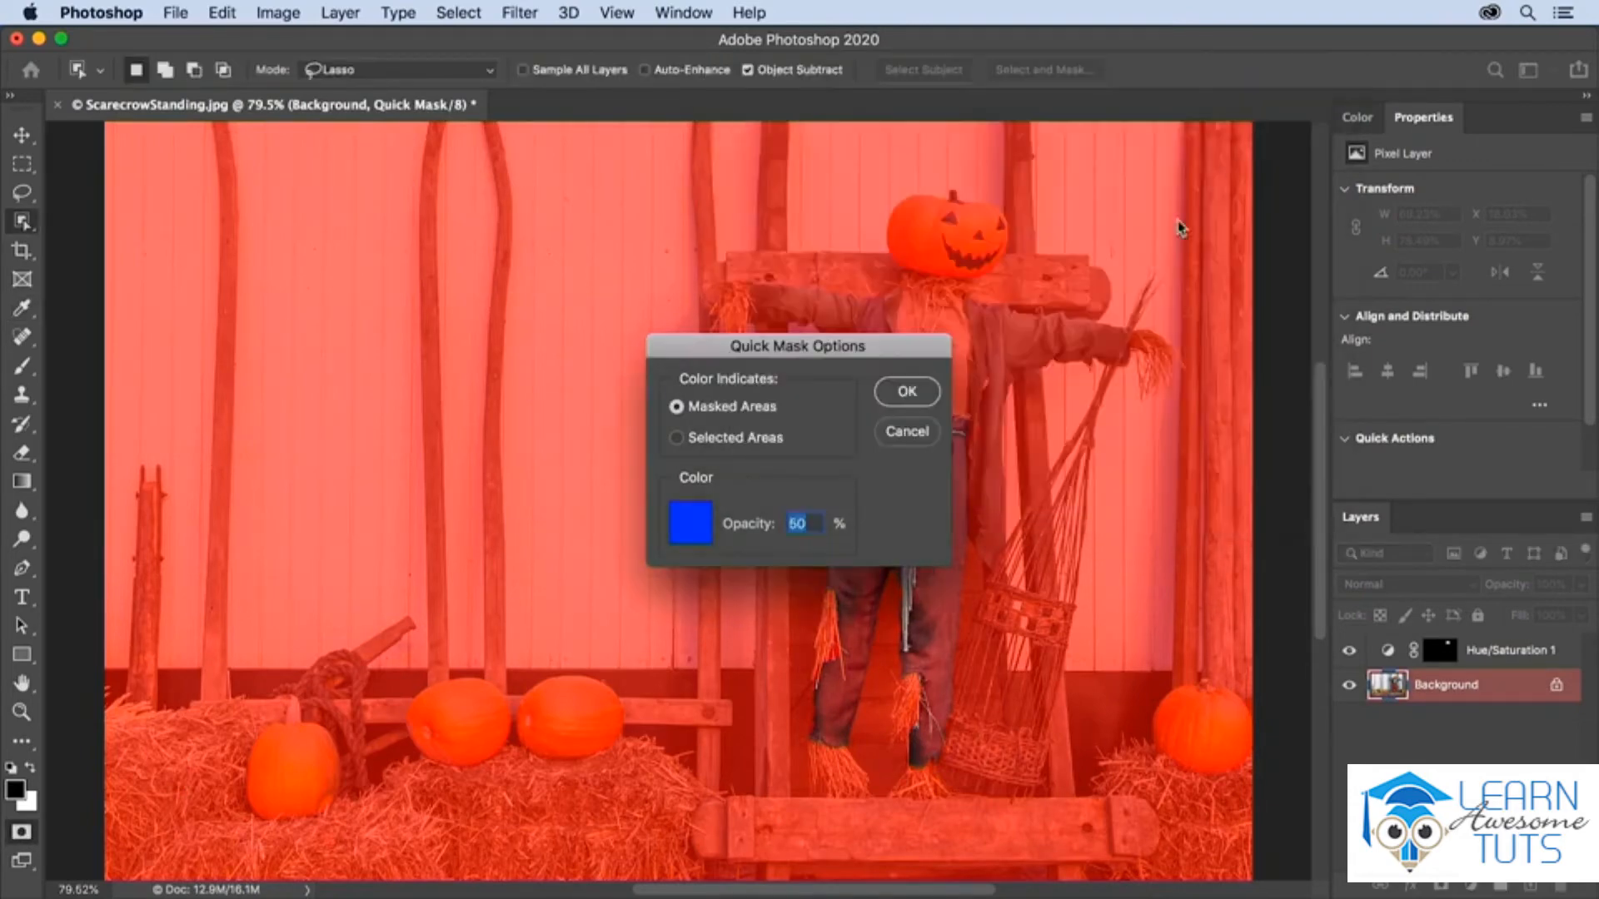
{"action": "left_click", "coordinate": [907, 390]}
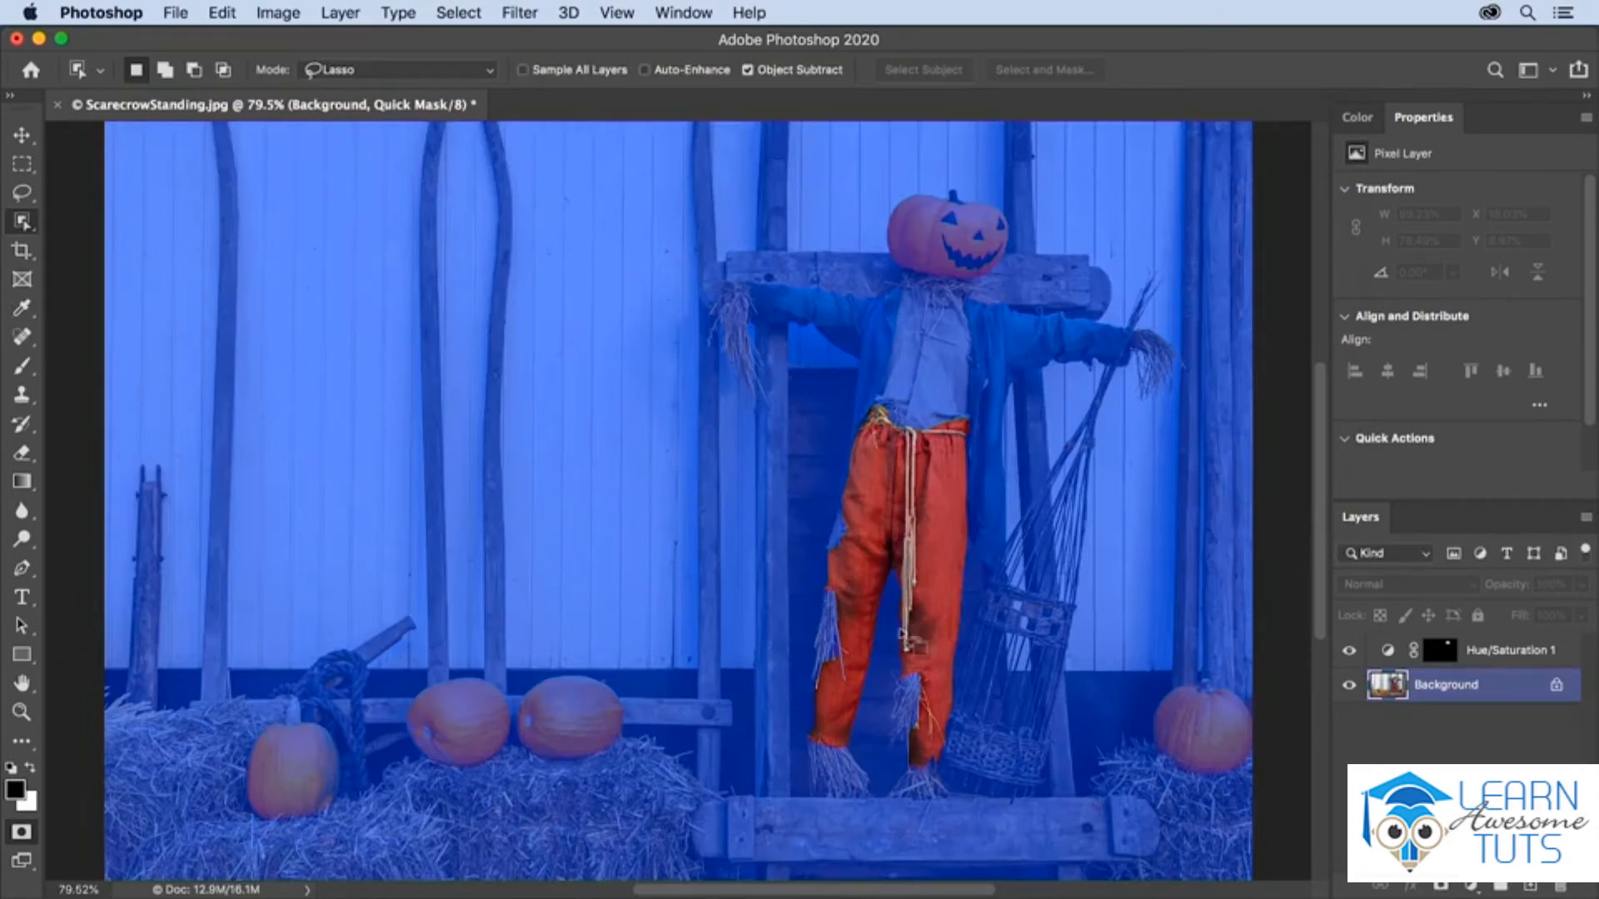
{"action": "left_click", "coordinate": [22, 831]}
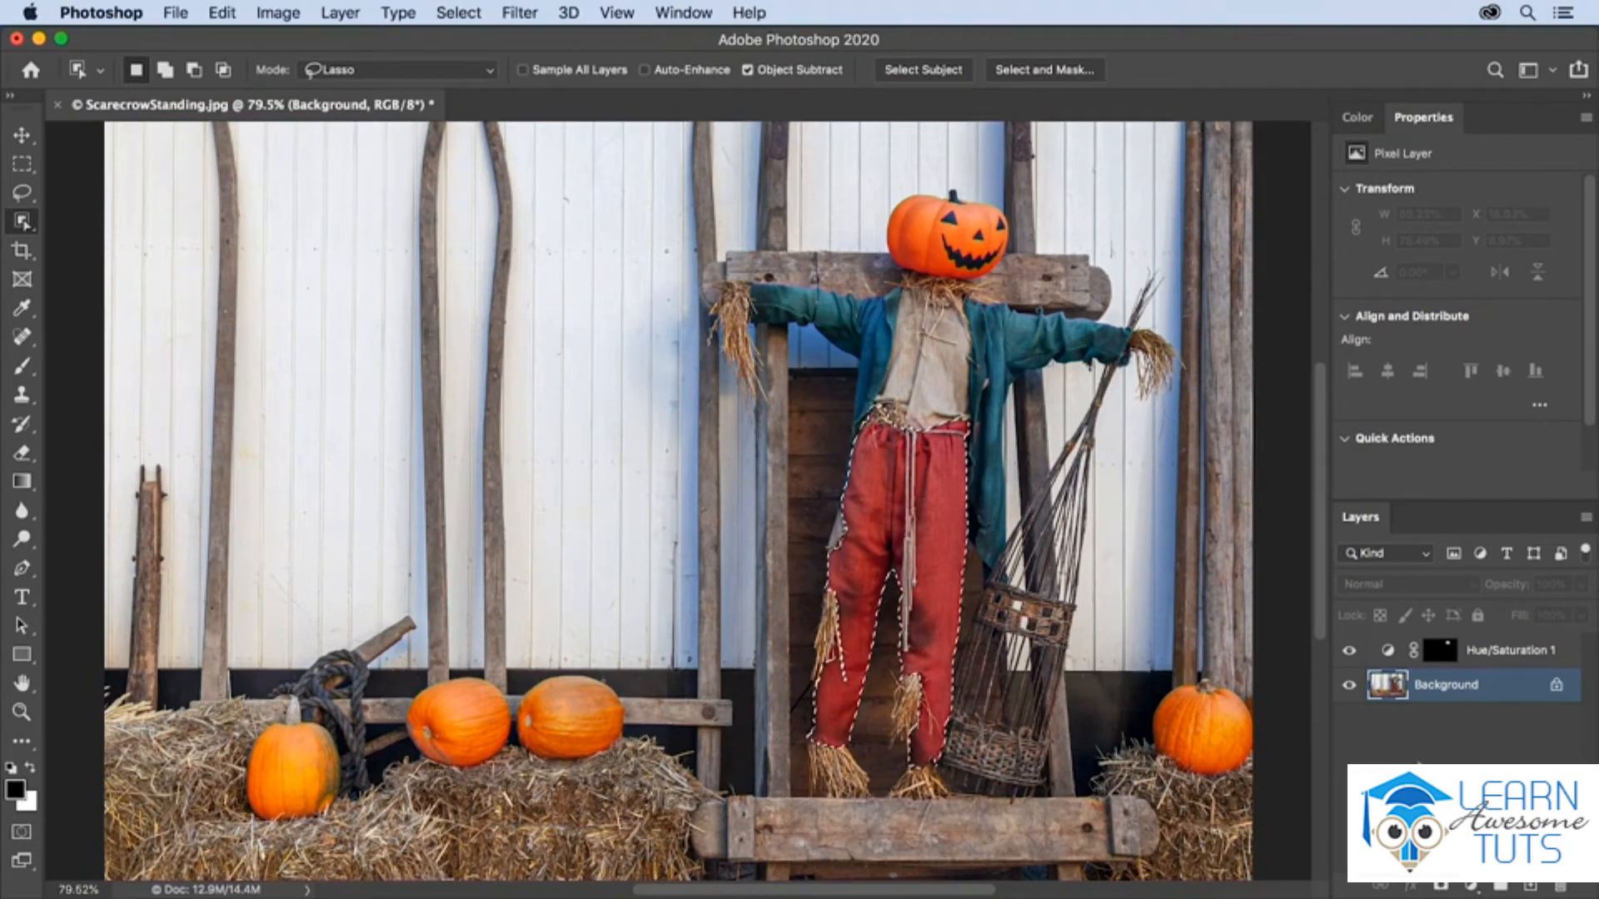
- Add a Hue/Saturation adjustment layer with hue -24 for the selected trousers, and open its mask properties with the Brush tool active
{"action": "left_click", "coordinate": [1469, 888]}
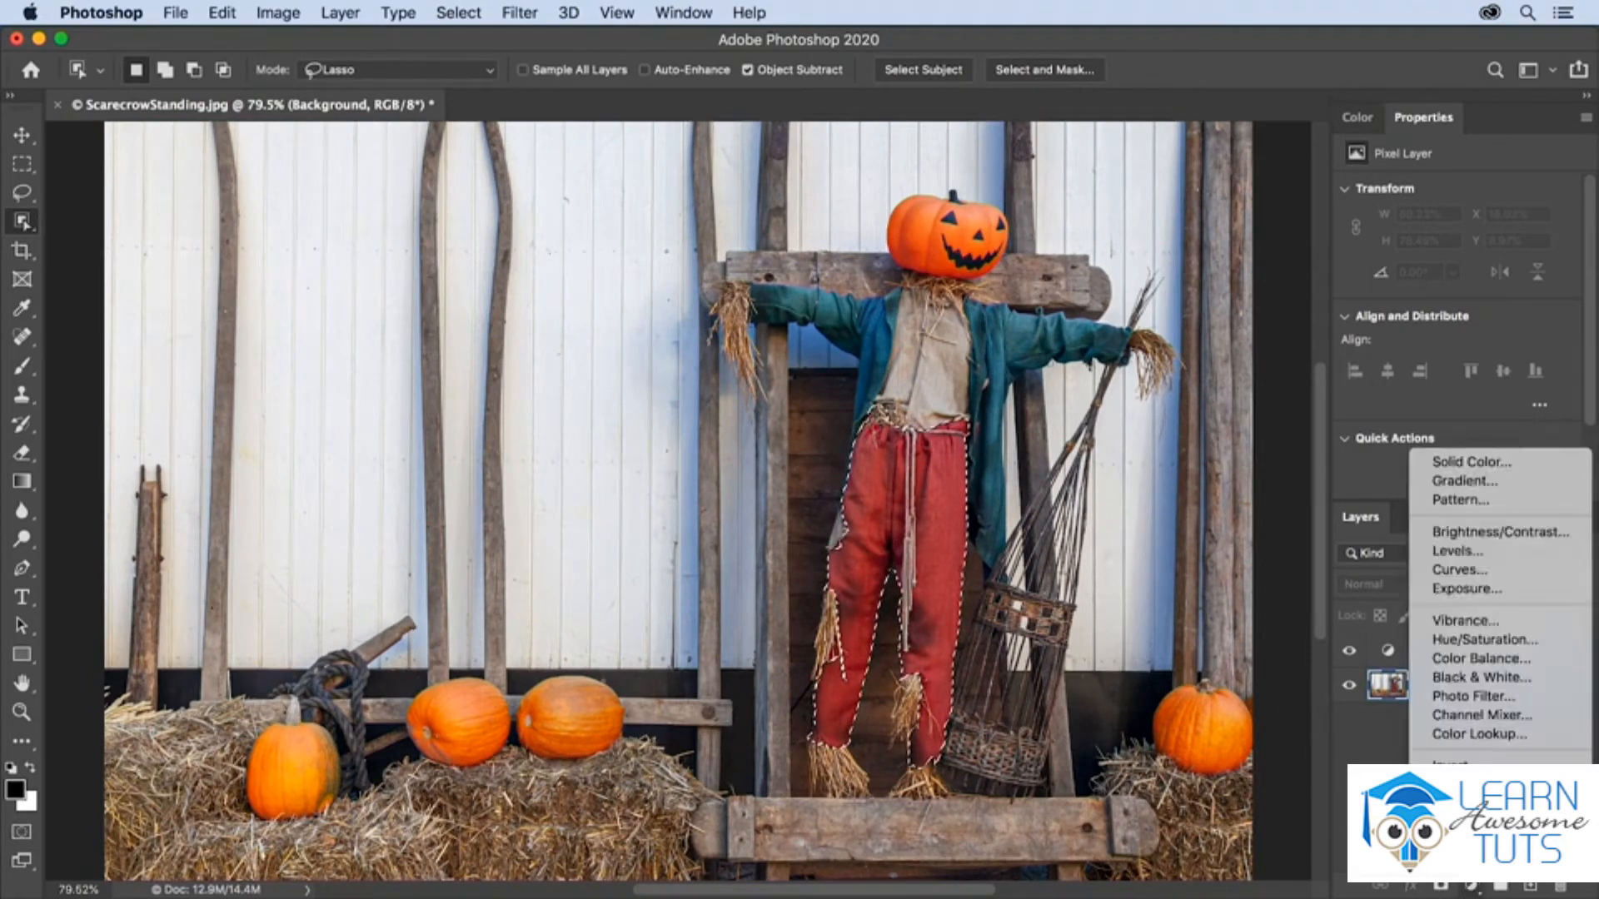
{"action": "left_click", "coordinate": [1478, 634]}
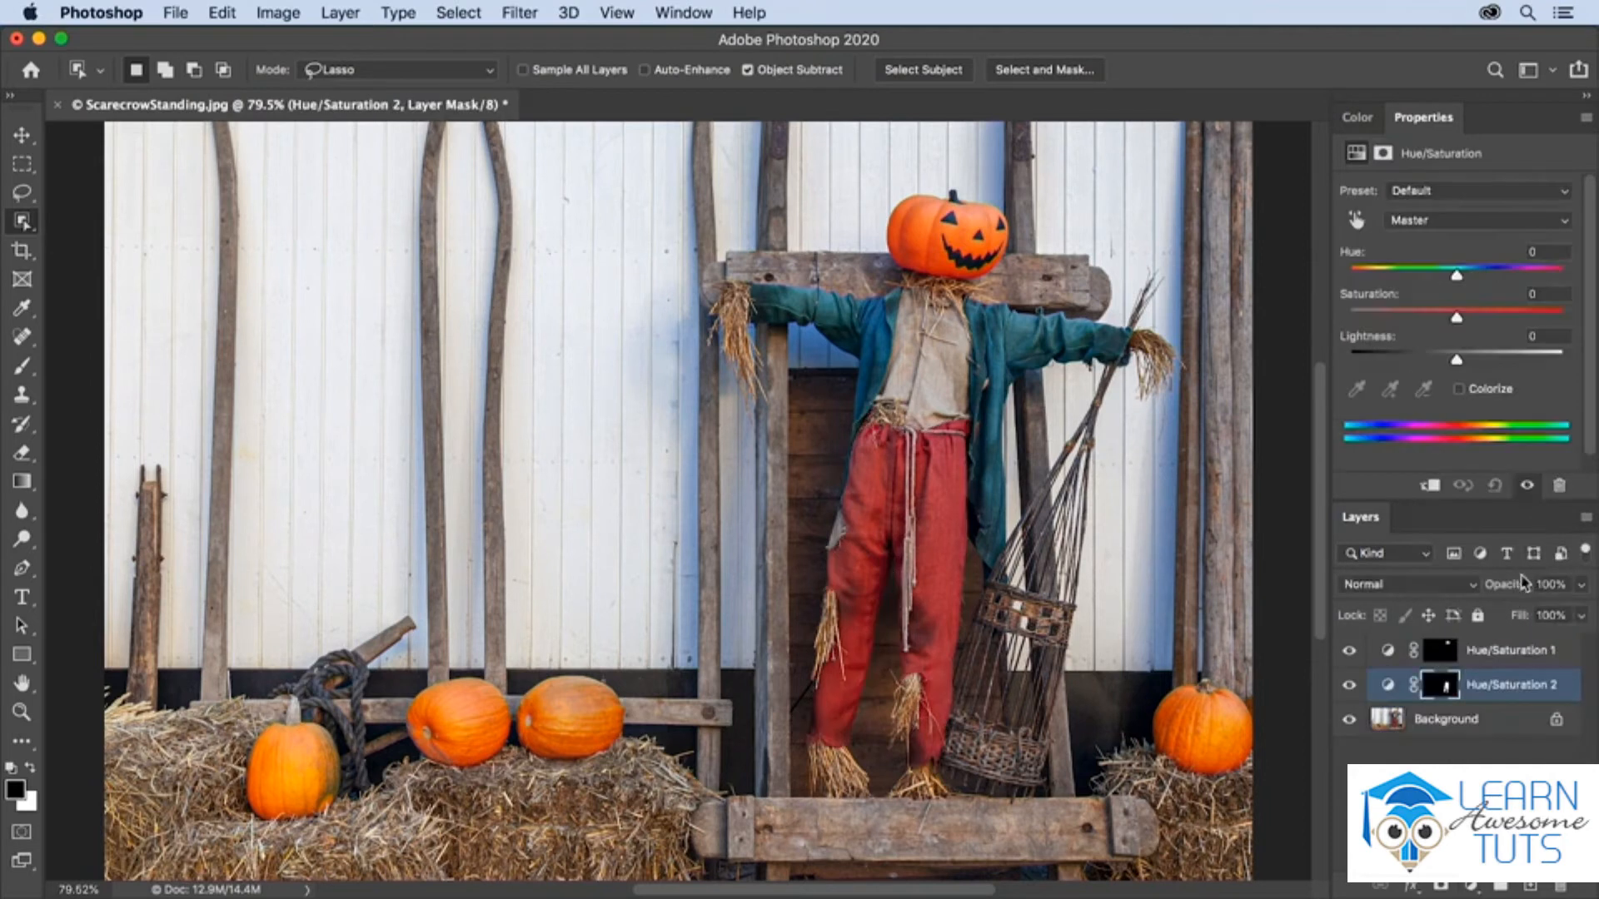
{"action": "left_click_drag", "start_coordinate": [1456, 280], "coordinate": [1431, 281]}
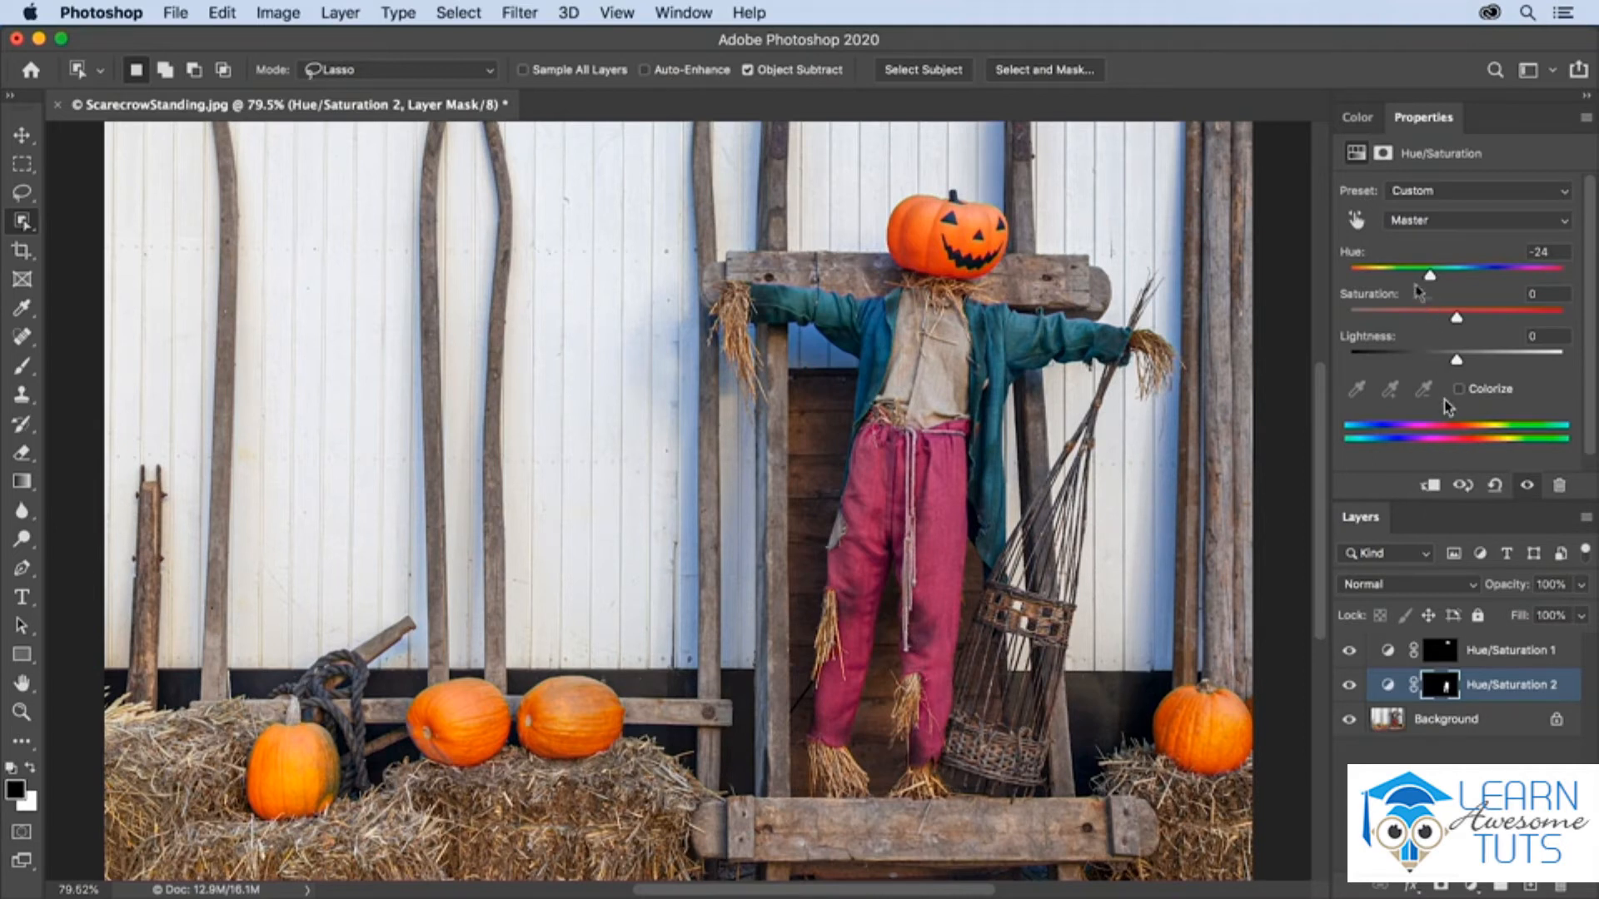
{"action": "left_click", "coordinate": [1384, 155]}
{"action": "key", "text": "b"}
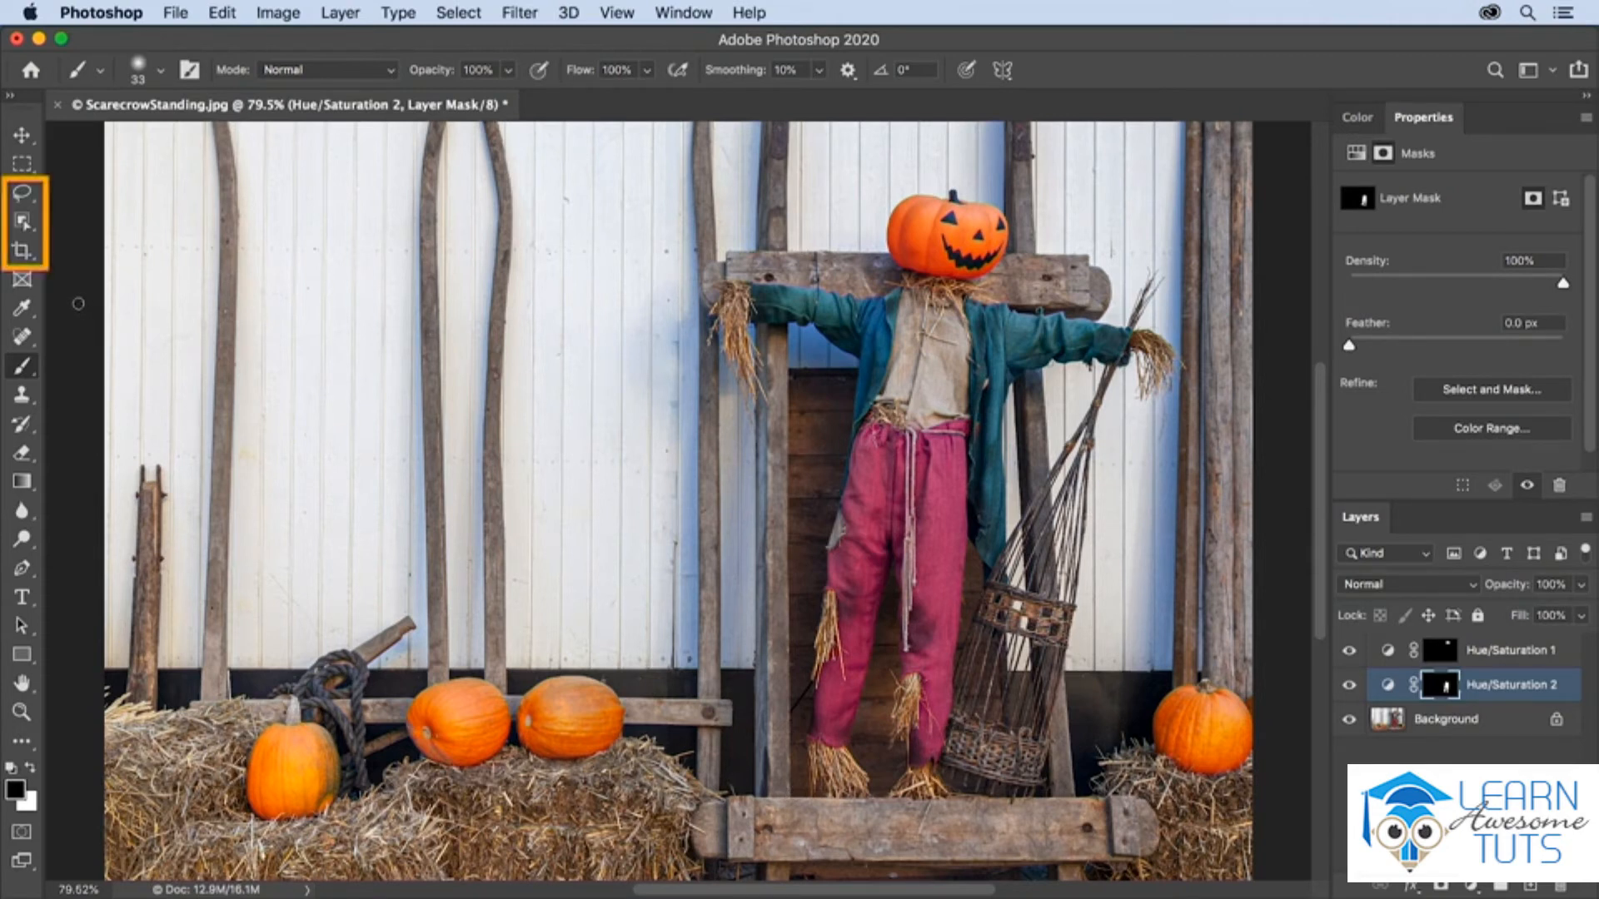
- Select both sides of the scarecrow's teal jacket with the Quick Selection tool and subtract the excess area by its lower right edge
{"action": "left_click", "coordinate": [22, 221]}
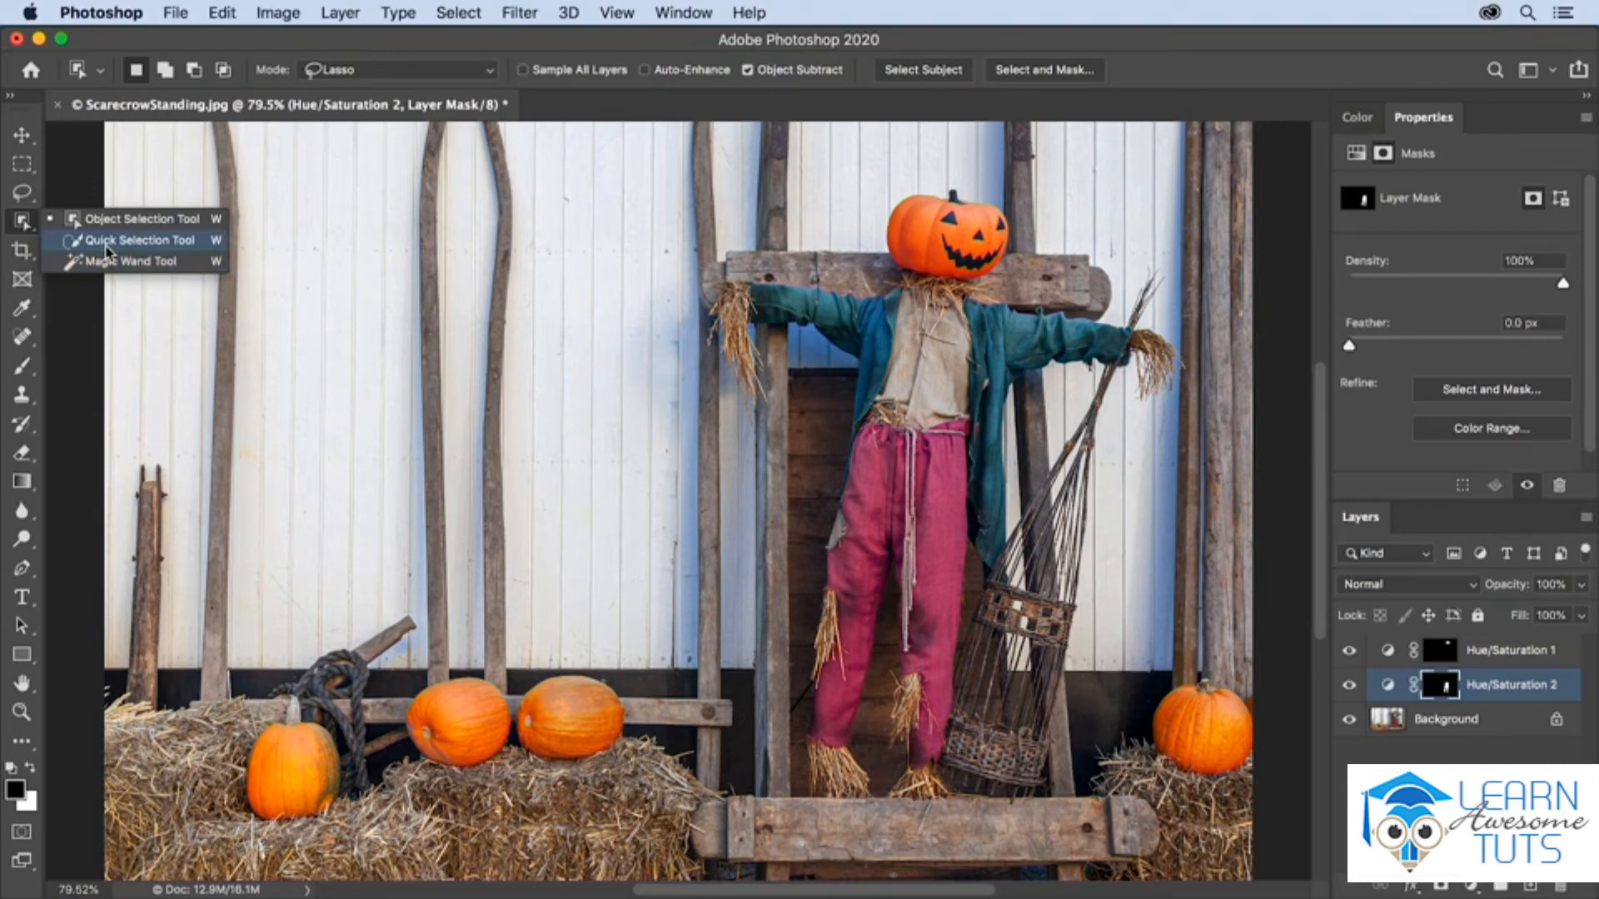
{"action": "left_click", "coordinate": [133, 240]}
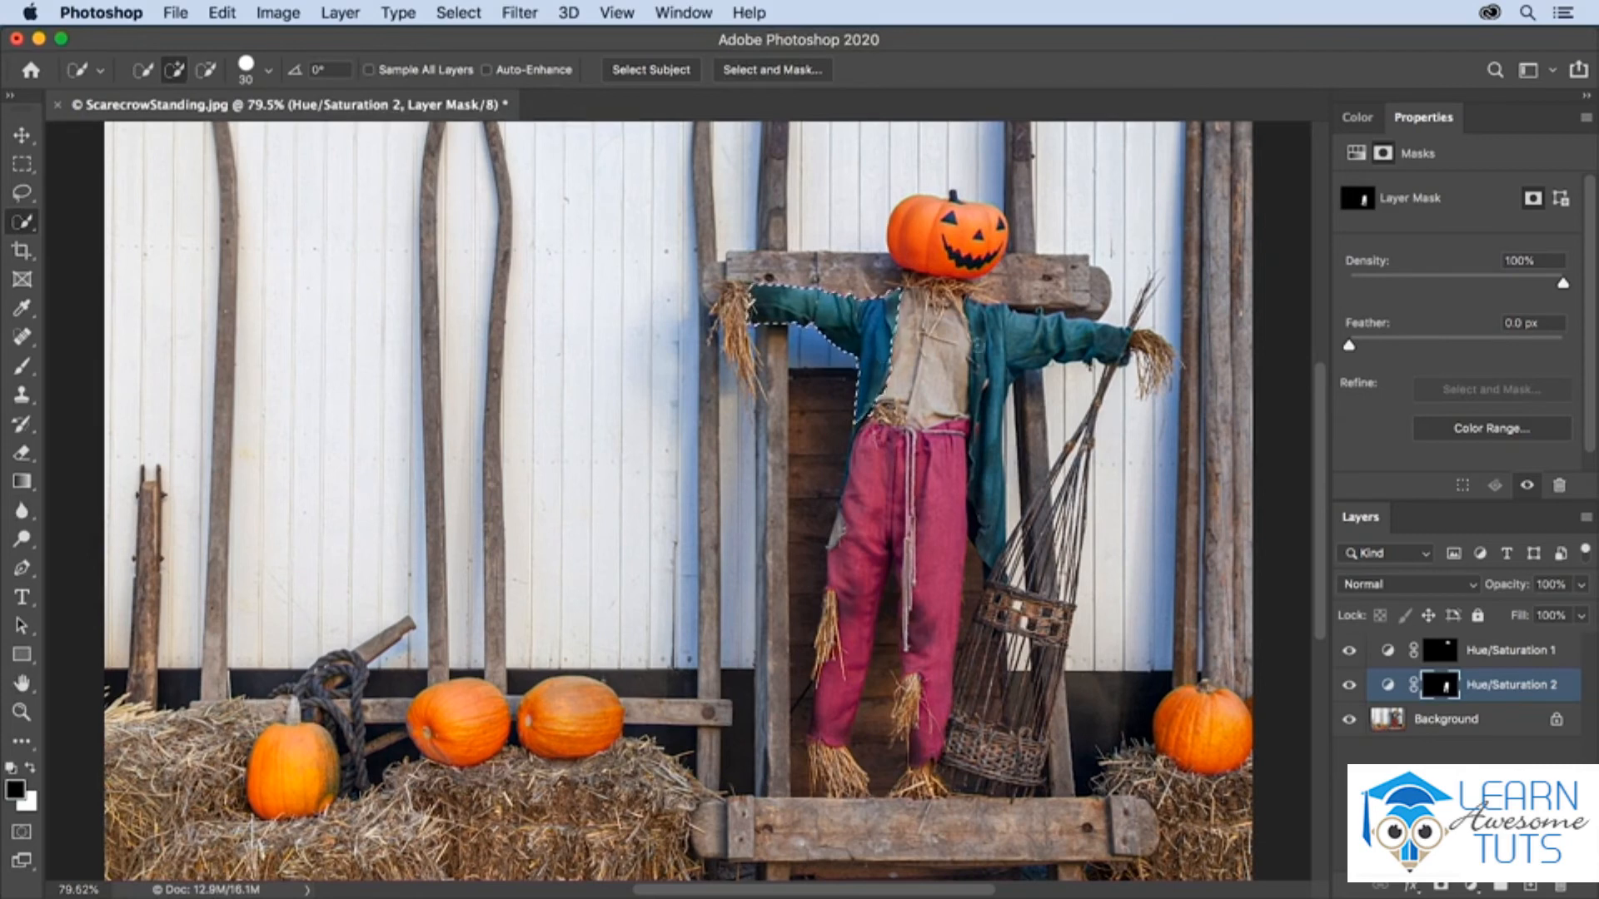
{"action": "mouse_move", "coordinate": [976, 311]}
{"action": "left_mouse_down"}
{"action": "mouse_move", "coordinate": [986, 358]}
{"action": "mouse_move", "coordinate": [1054, 329]}
{"action": "mouse_move", "coordinate": [1105, 336]}
{"action": "mouse_move", "coordinate": [1009, 355]}
{"action": "mouse_move", "coordinate": [986, 425]}
{"action": "mouse_move", "coordinate": [970, 567]}
{"action": "left_mouse_up"}
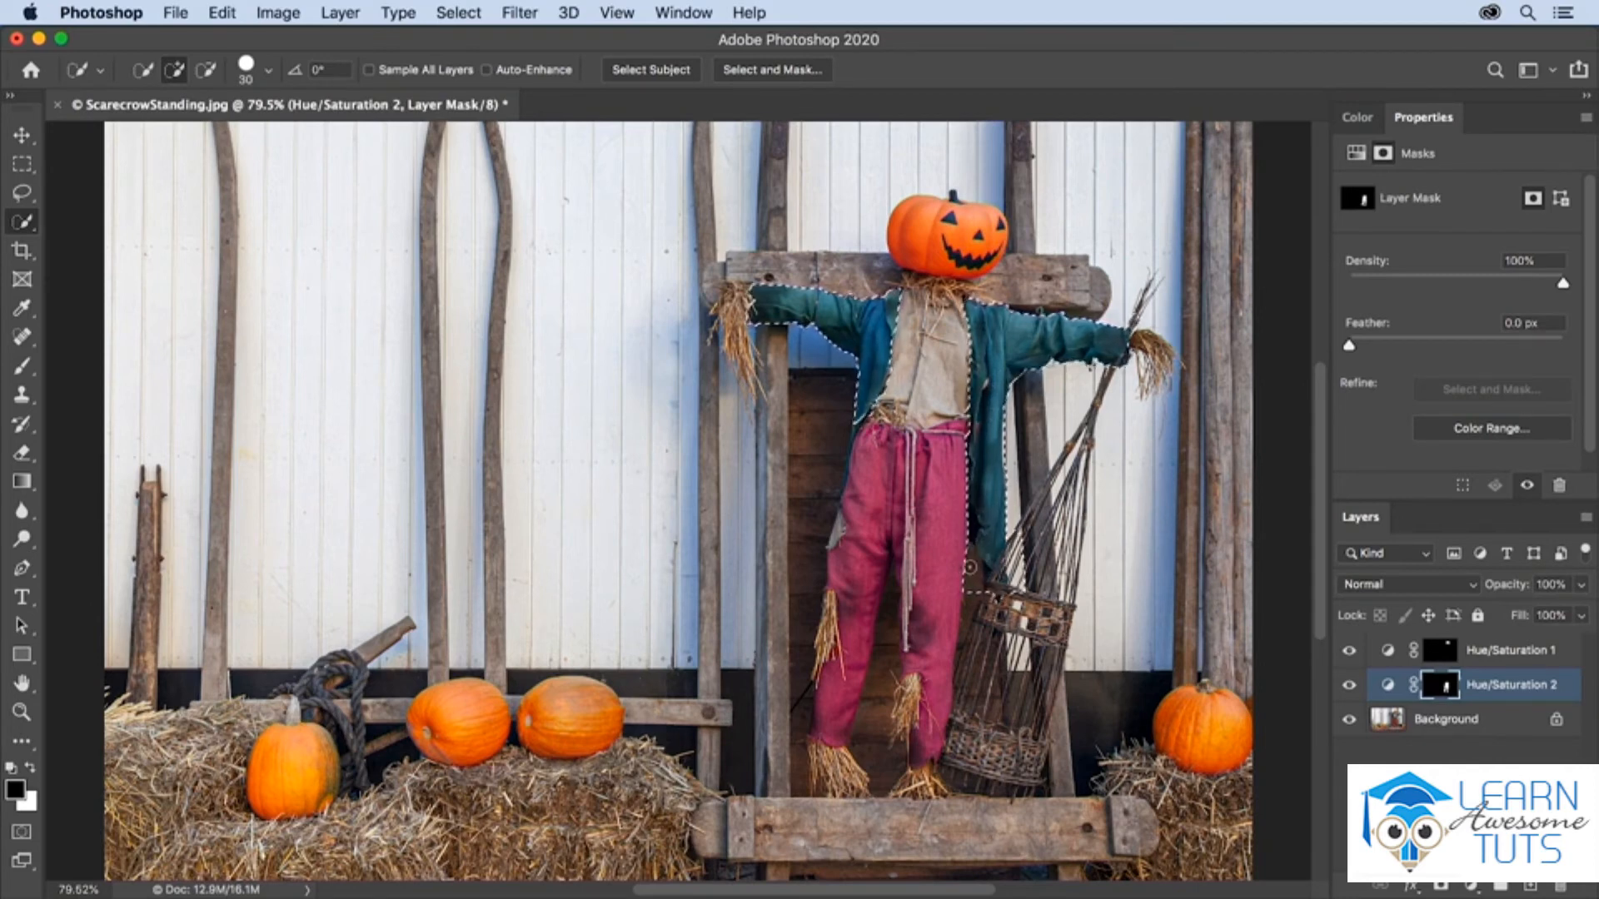
{"action": "key", "text": "alt"}
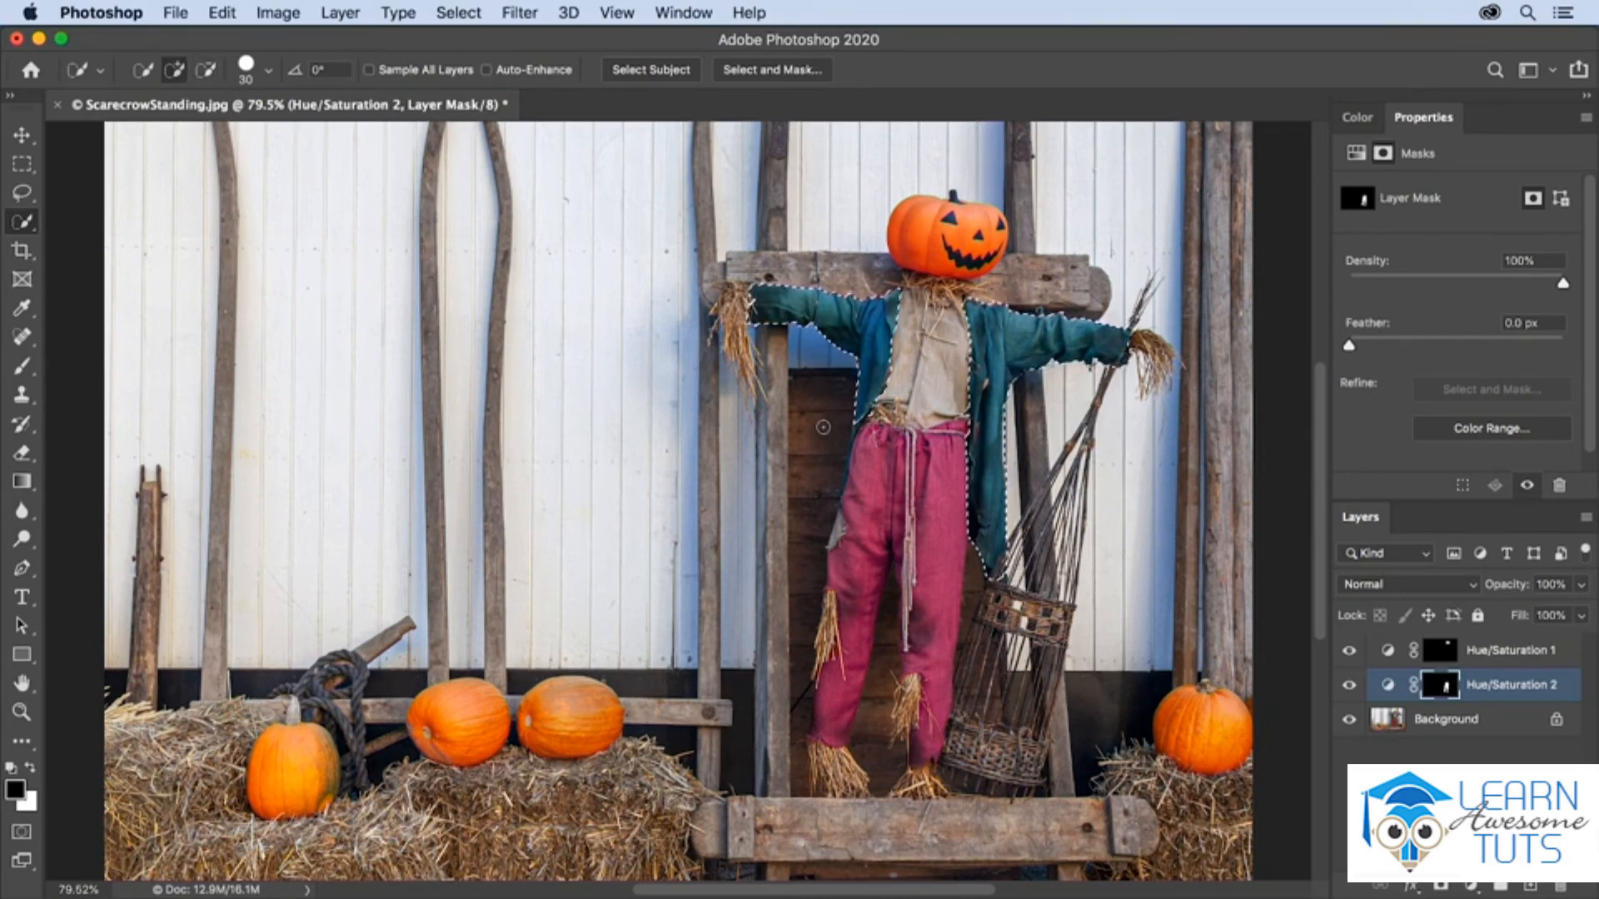
{"action": "key", "text": "alt"}
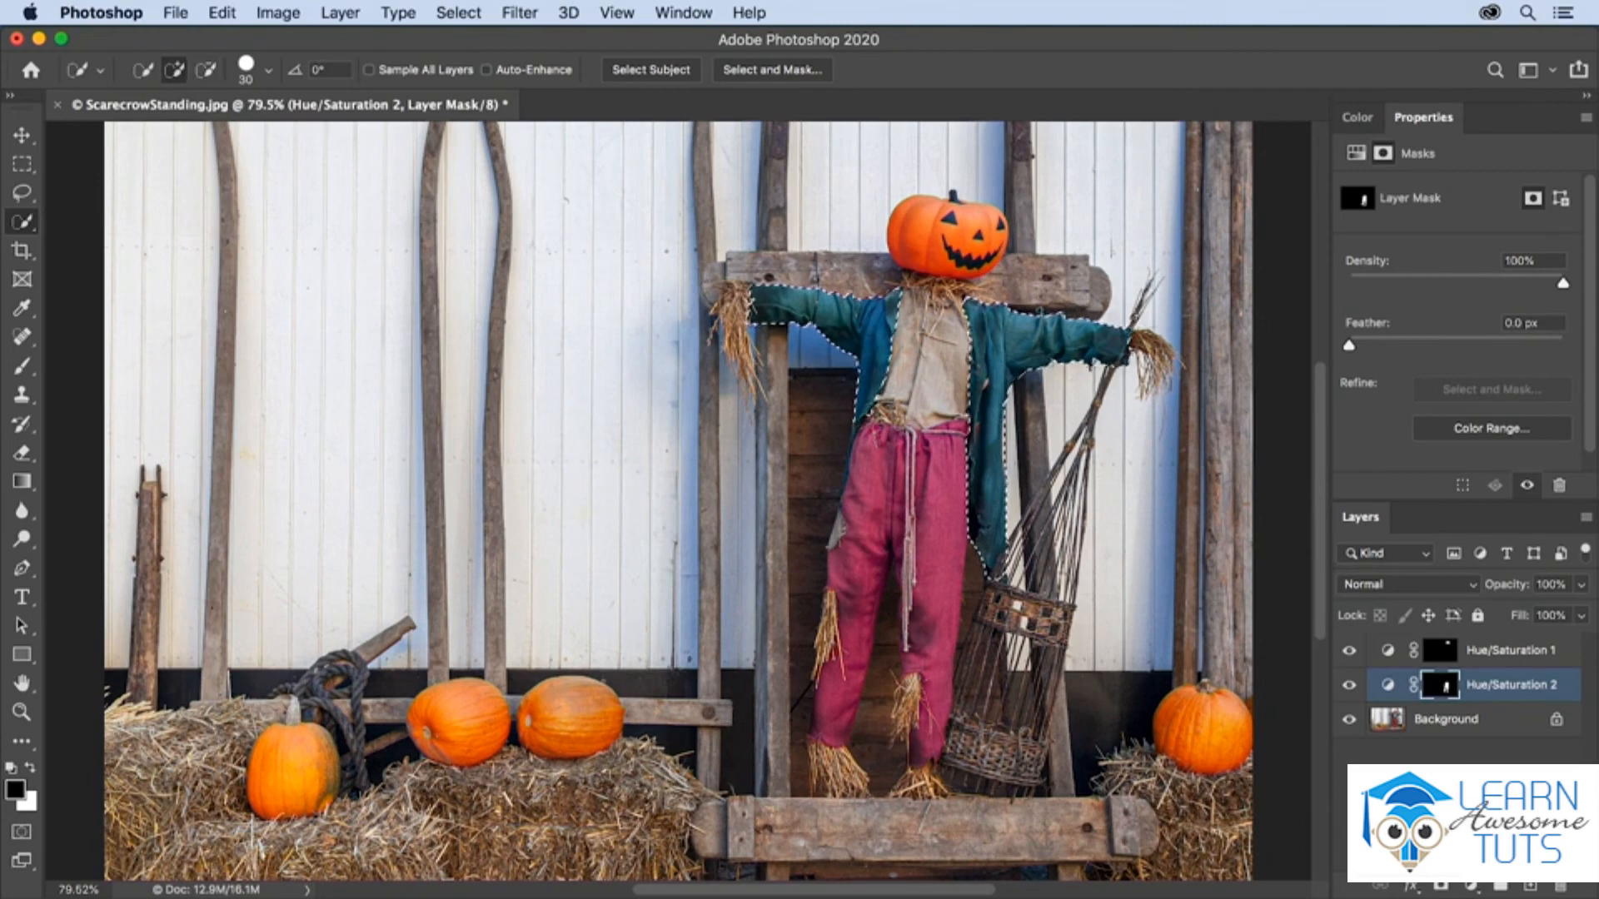
- Add a Hue/Saturation adjustment layer for the selected jacket and set its hue to -31
{"action": "left_click", "coordinate": [1471, 886]}
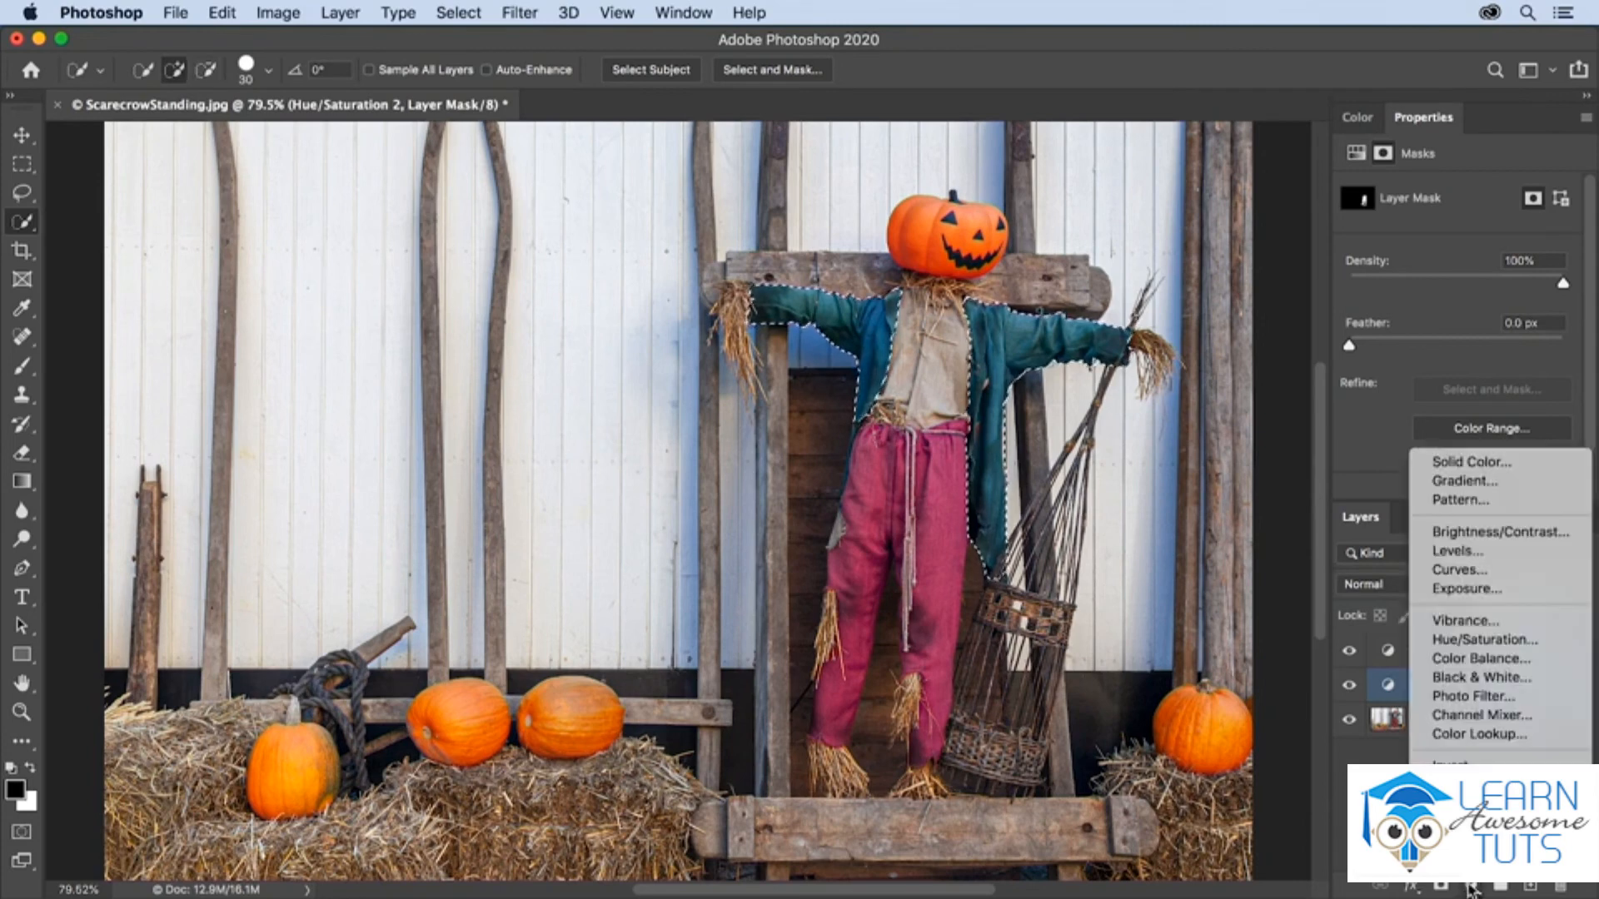
{"action": "left_click", "coordinate": [1455, 639]}
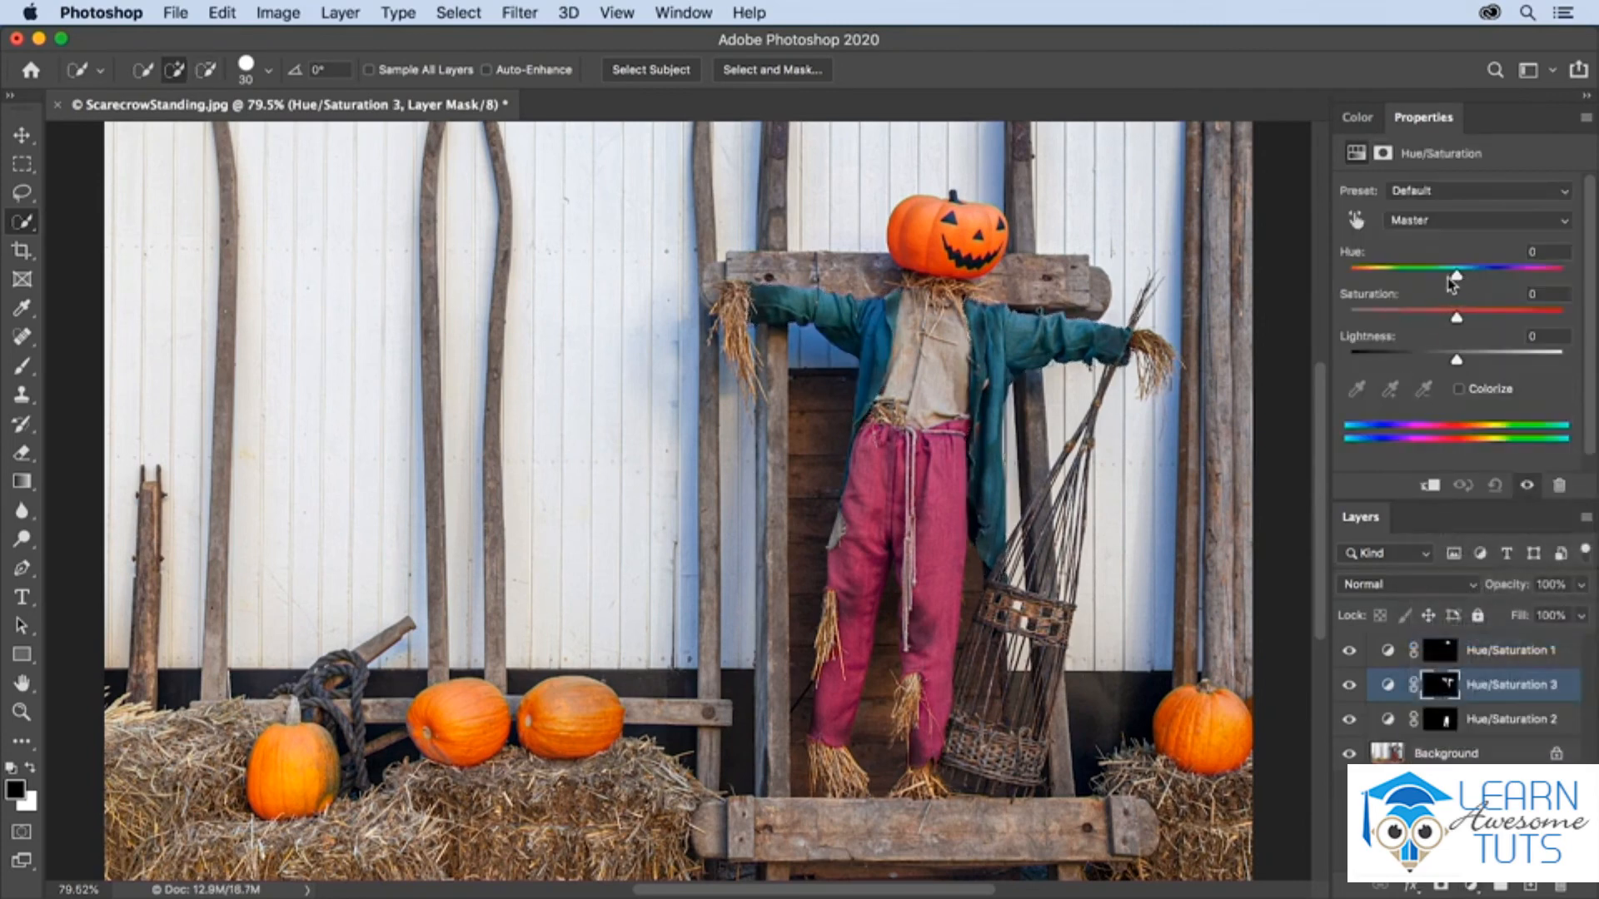
{"action": "left_click_drag", "start_coordinate": [1457, 274], "coordinate": [1441, 276]}
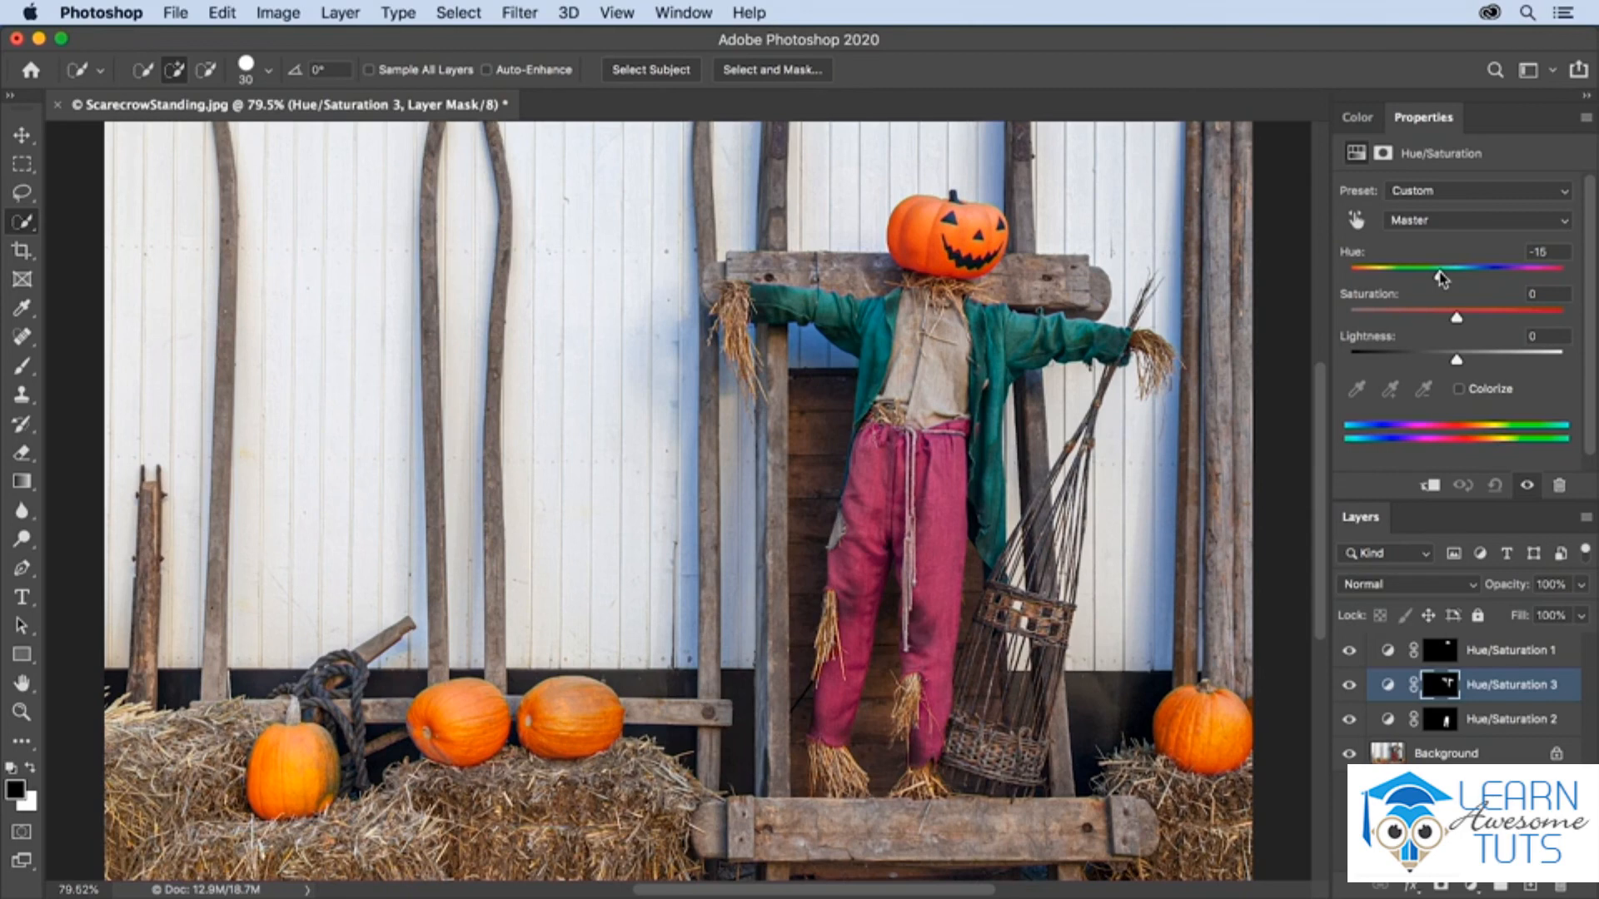
{"action": "left_click_drag", "start_coordinate": [1440, 279], "coordinate": [1422, 276]}
- Compare the original and recolored image by hiding and showing every layer except the Background, twice
{"action": "left_click", "coordinate": [1349, 754], "text": "alt"}
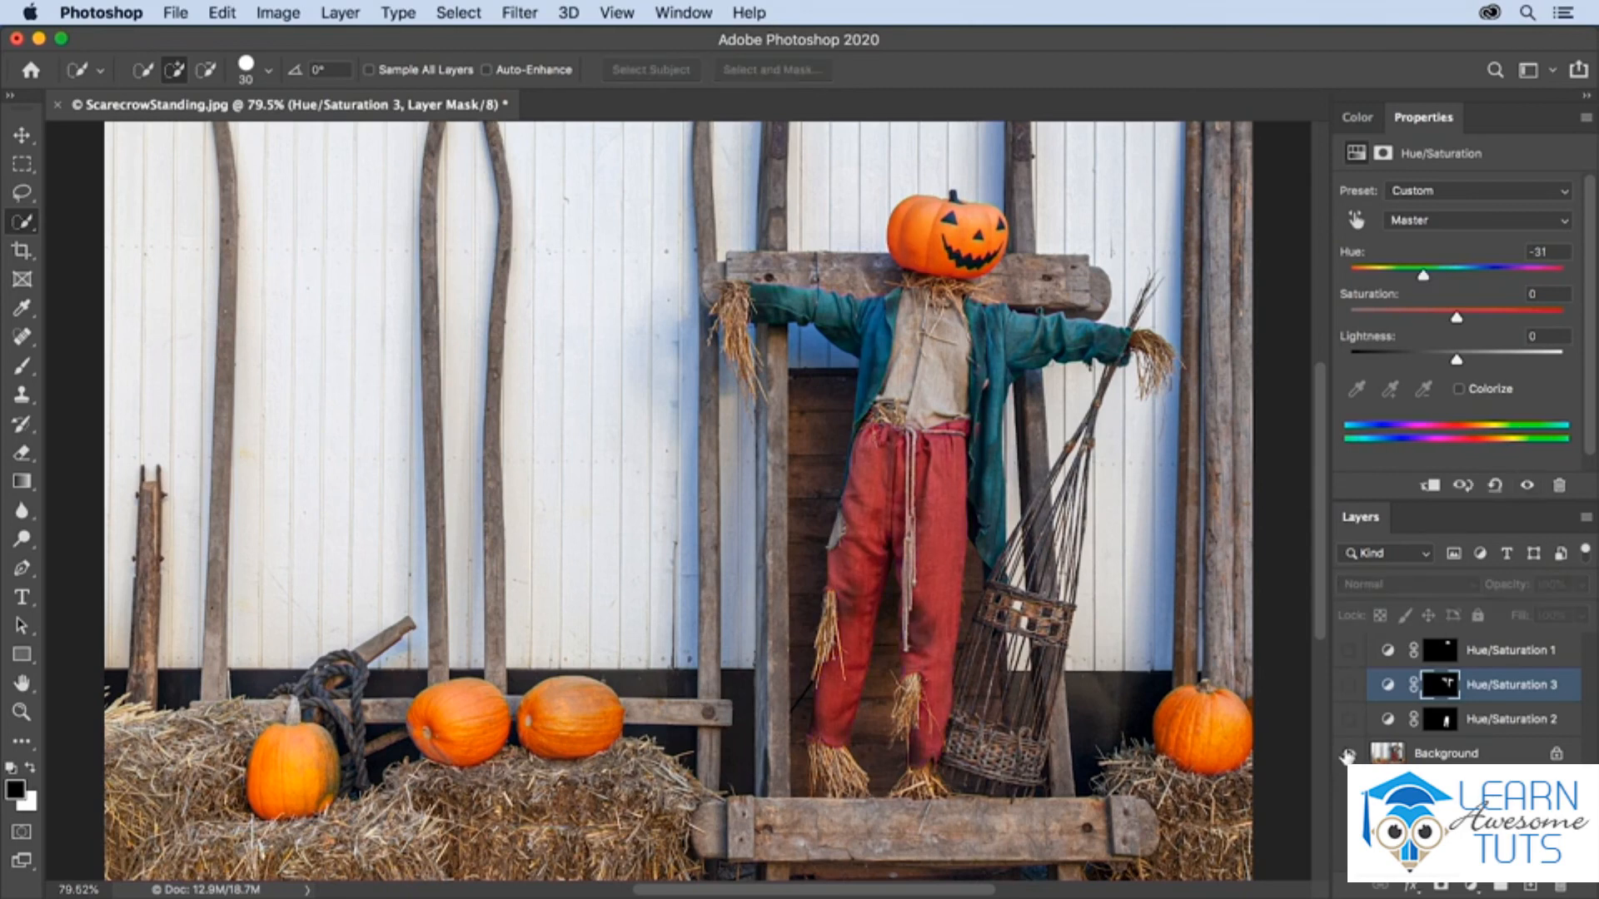
{"action": "left_click", "coordinate": [1349, 753], "text": "alt"}
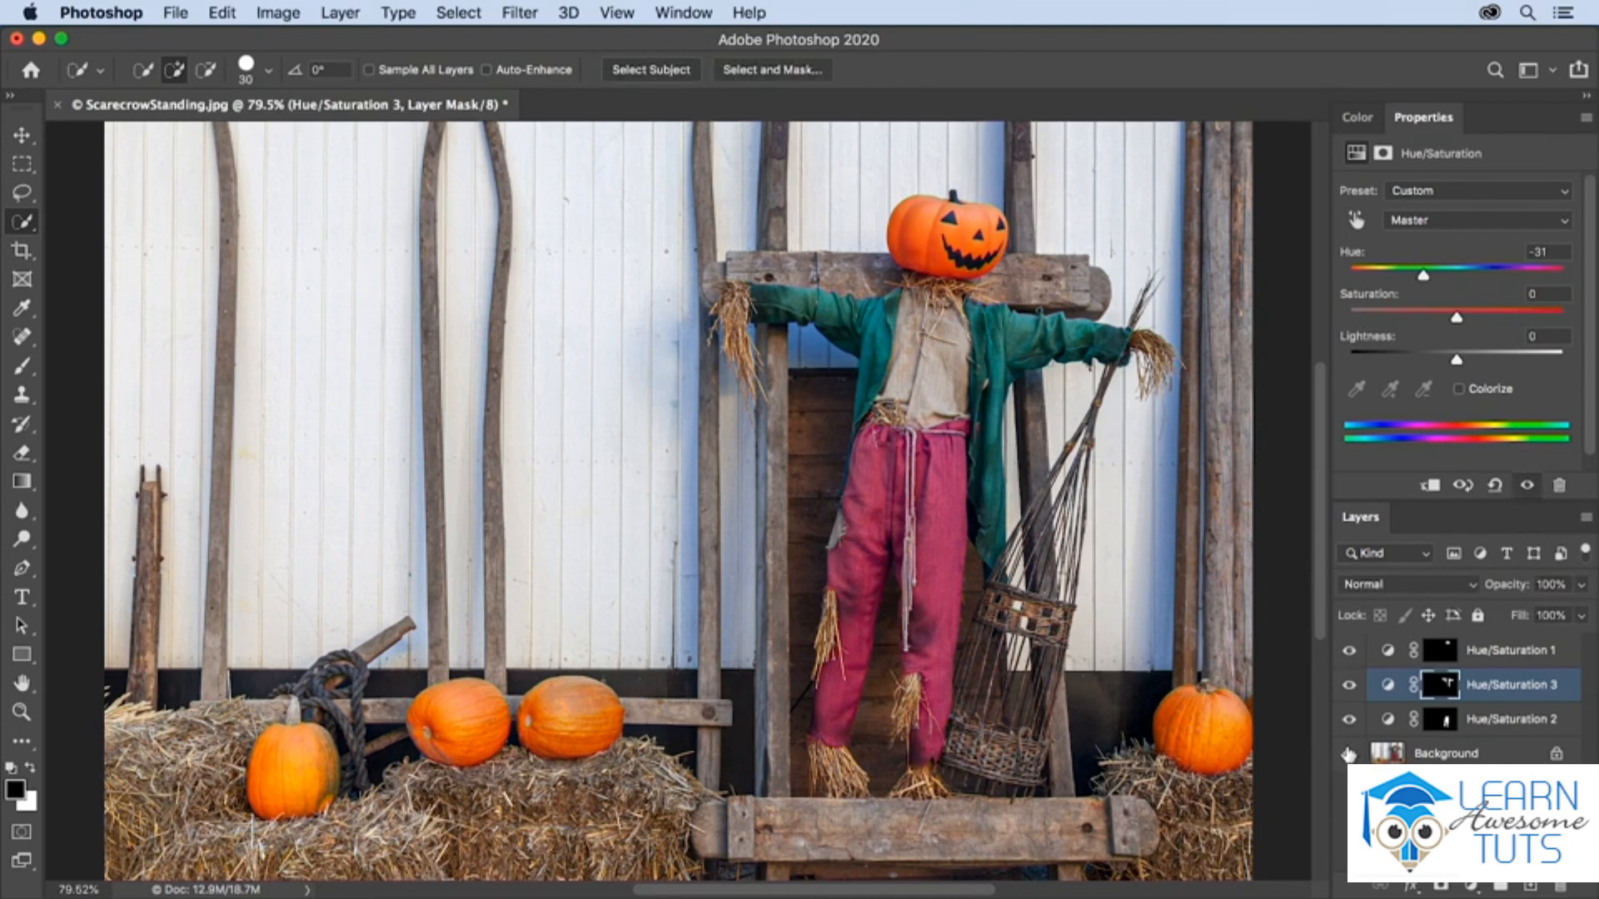
{"action": "left_click", "coordinate": [1348, 753], "text": "alt"}
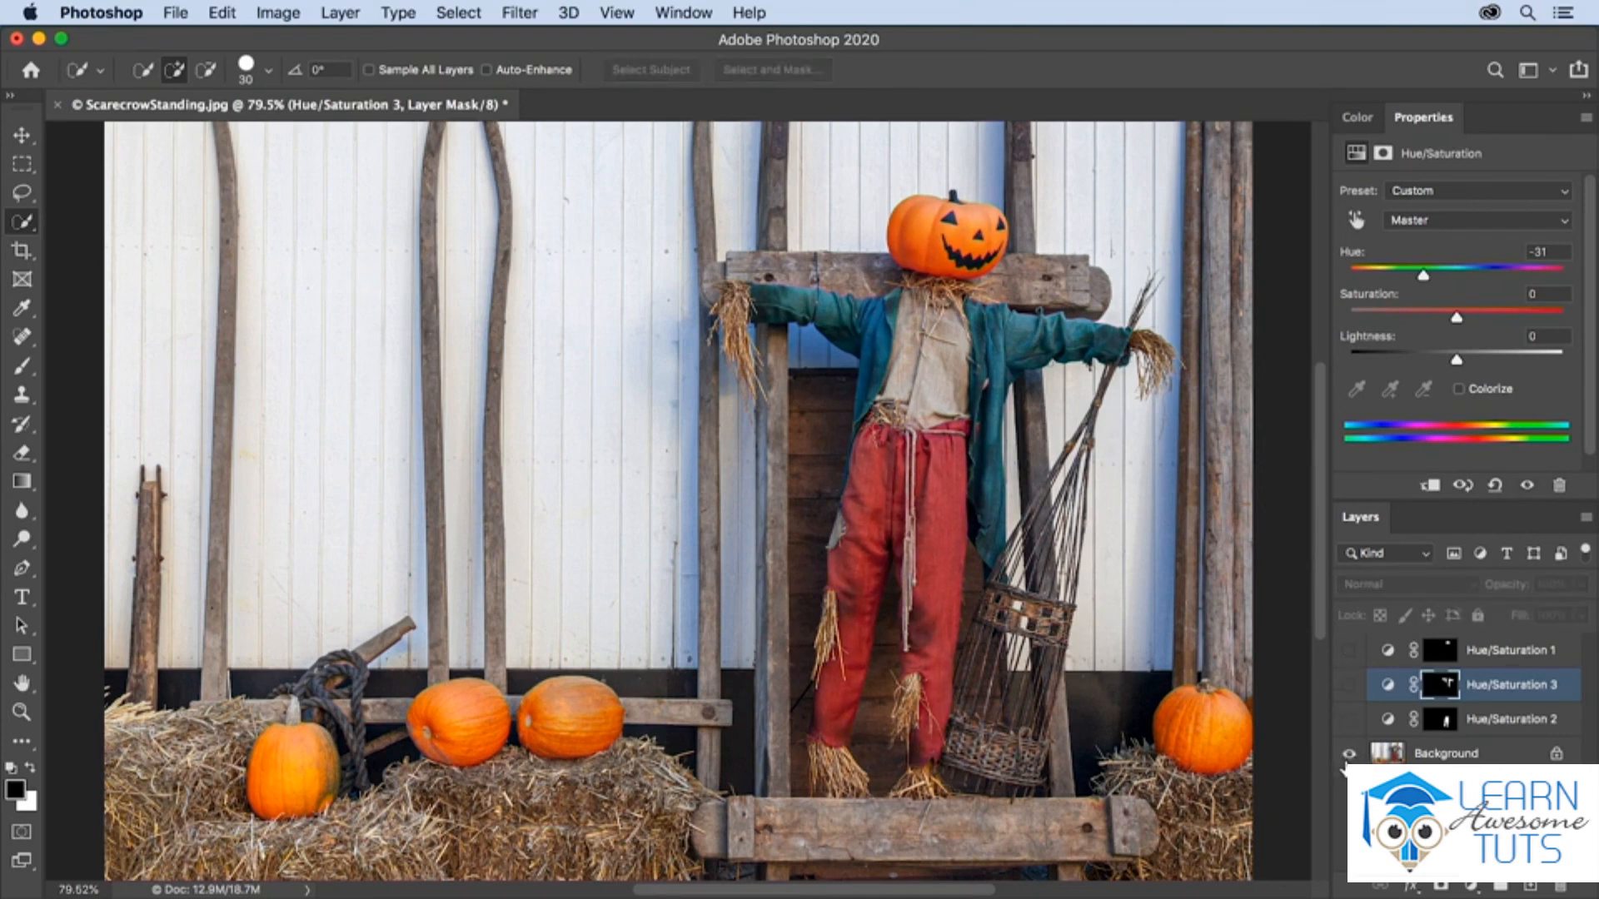
{"action": "left_click", "coordinate": [1349, 753], "text": "alt"}
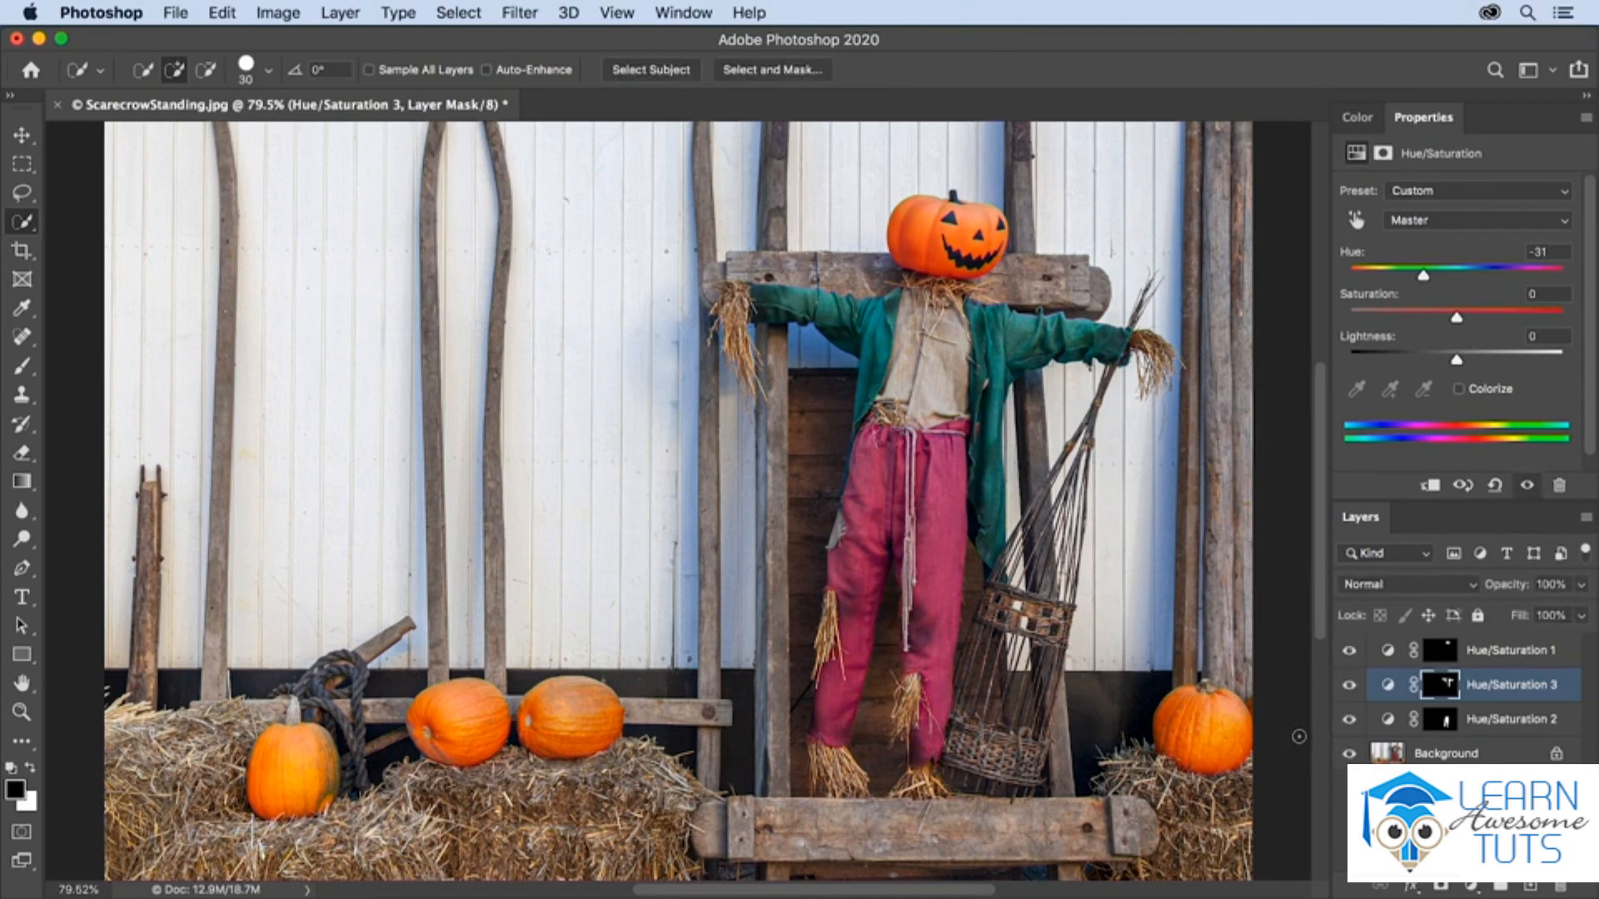